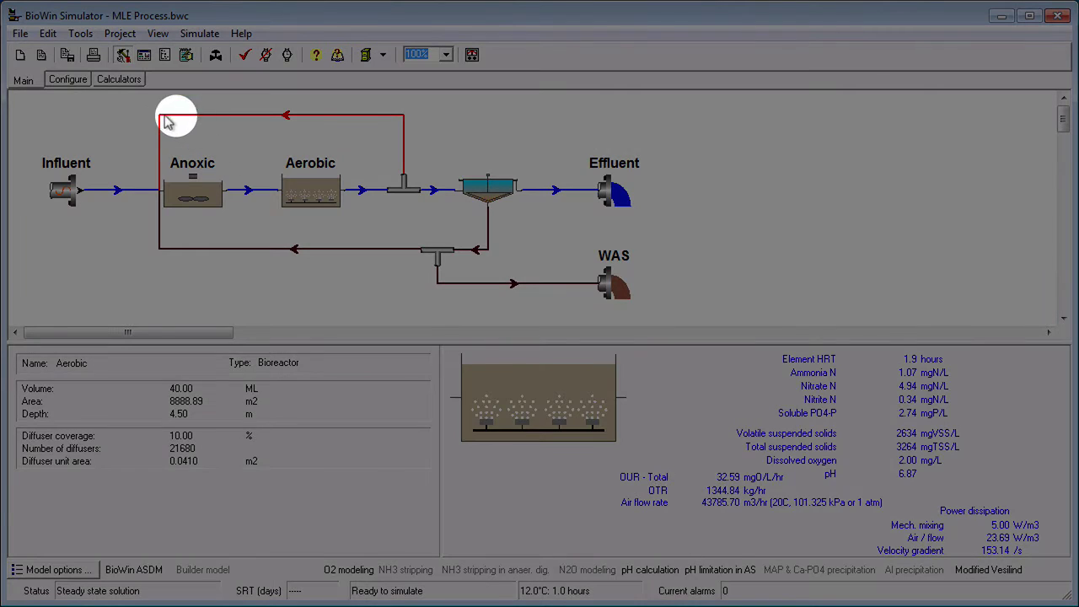
Step: Create a new HRT calculator and name it 'Total HRT'
{"action": "left_click", "coordinate": [165, 117]}
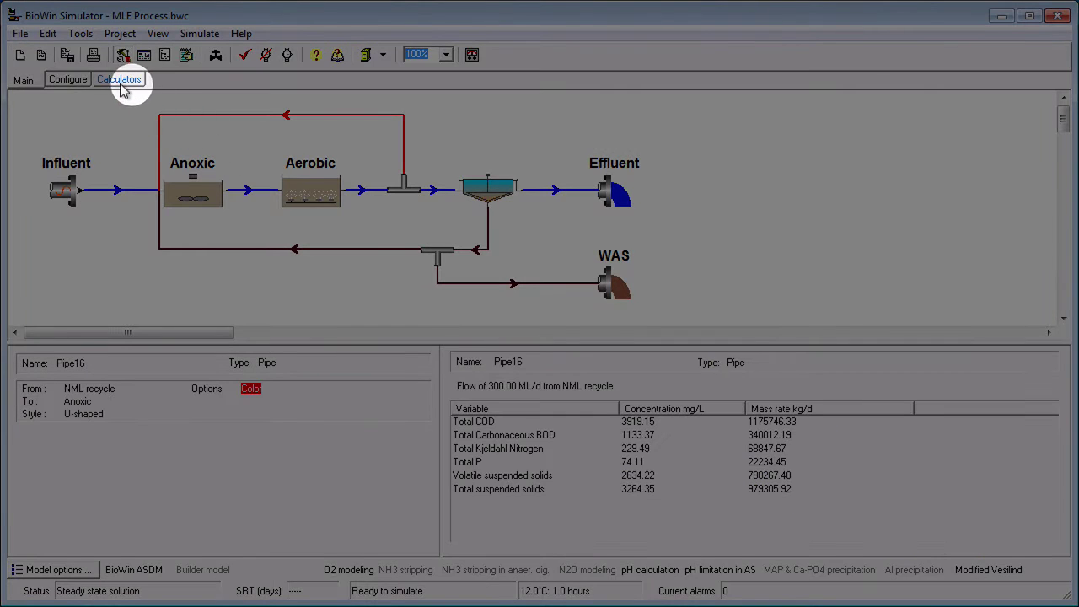
{"action": "left_click", "coordinate": [119, 80]}
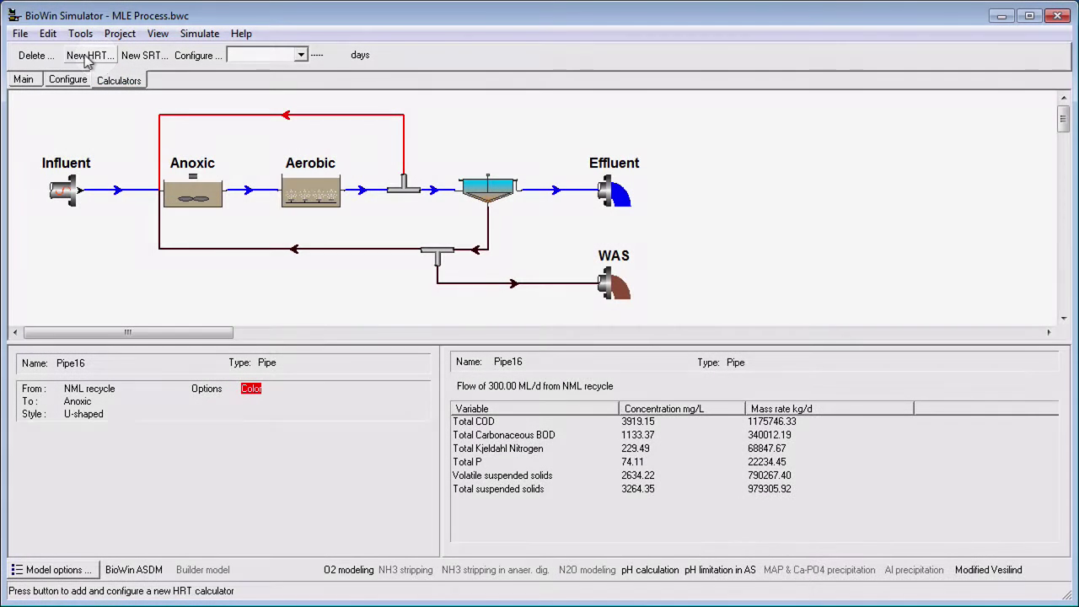
{"action": "left_click", "coordinate": [89, 57]}
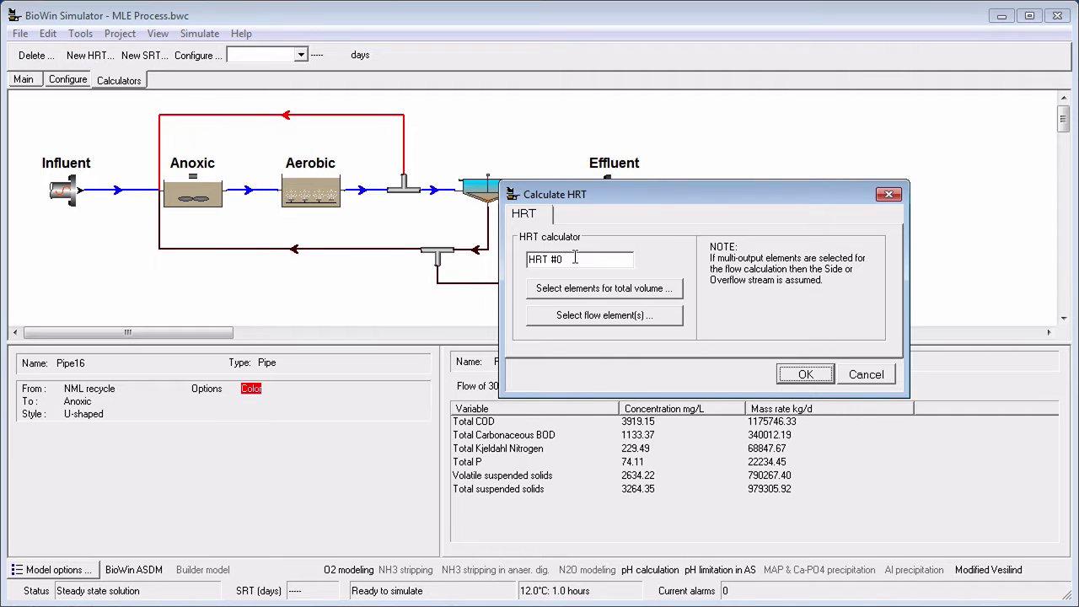
{"action": "left_click_drag", "start_coordinate": [575, 258], "coordinate": [528, 260]}
{"action": "type", "text": "Total HRT"}
Step: Set the Total HRT total-volume elements to the Aerobic and Anoxic bioreactors
{"action": "left_click", "coordinate": [557, 289]}
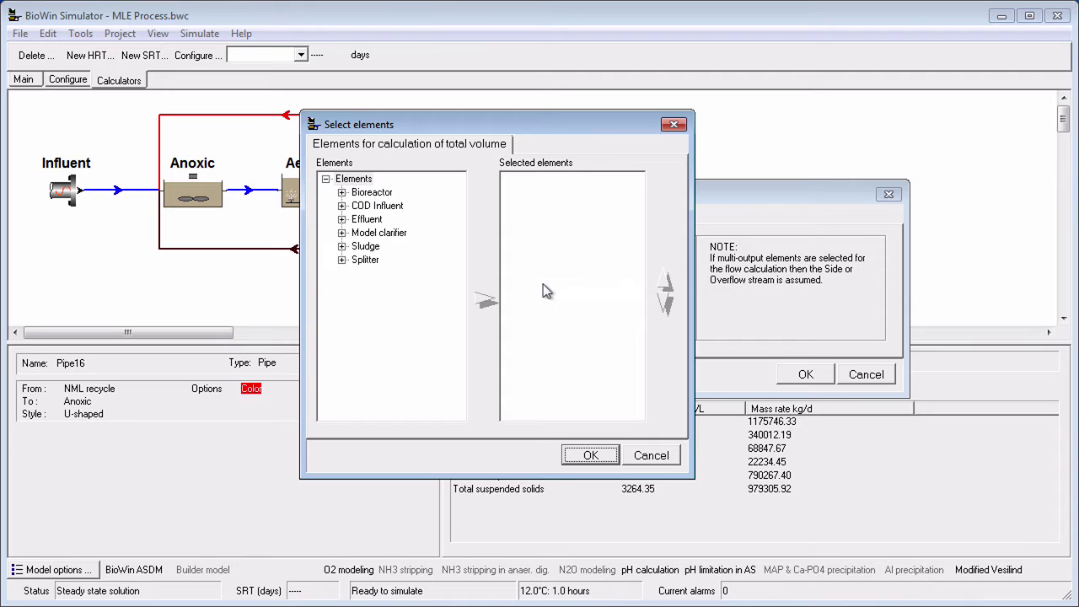
{"action": "left_click", "coordinate": [369, 193]}
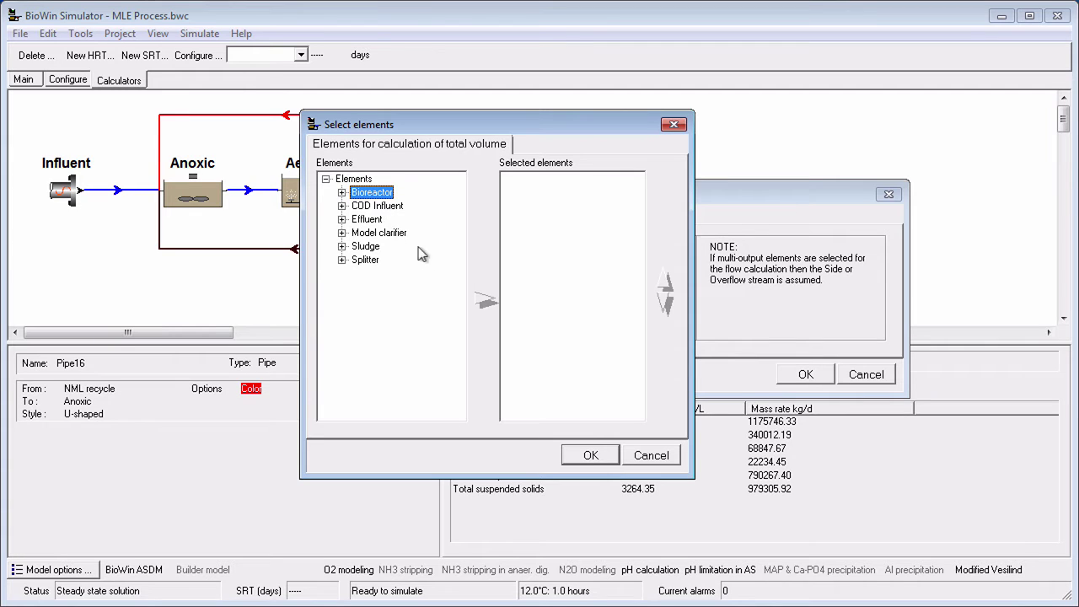
{"action": "left_click", "coordinate": [476, 302]}
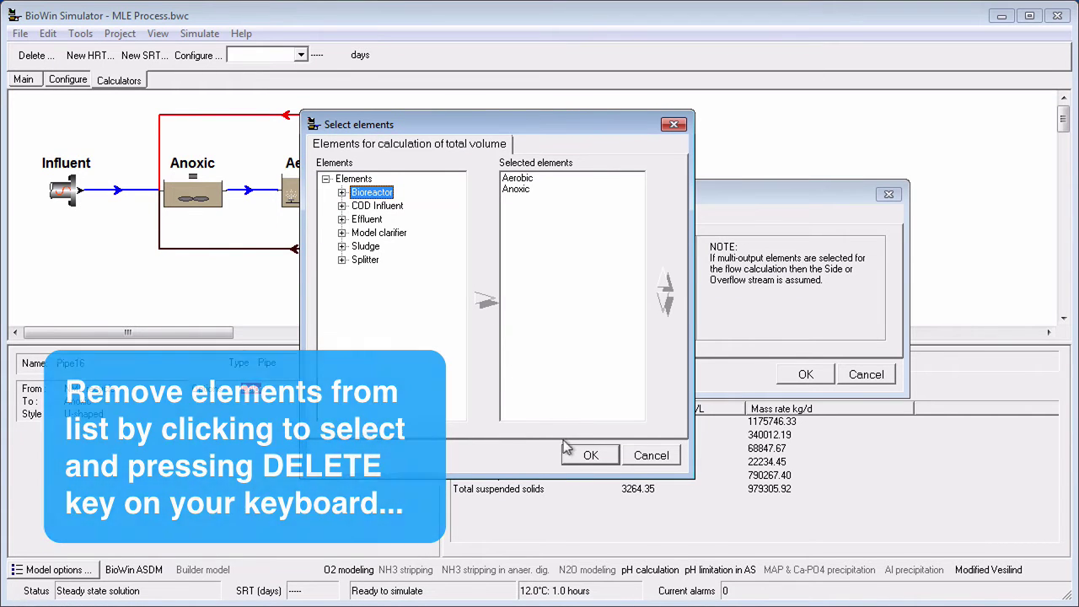
{"action": "left_click", "coordinate": [589, 456]}
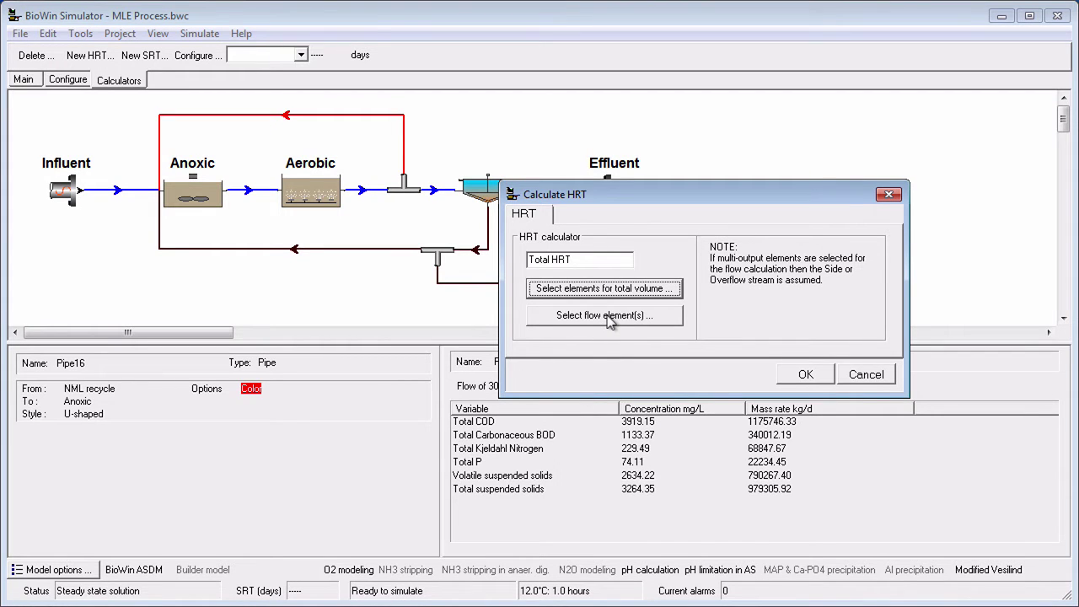
Step: Use COD Influent as the Total HRT flow element and save the calculator
{"action": "left_click", "coordinate": [605, 315]}
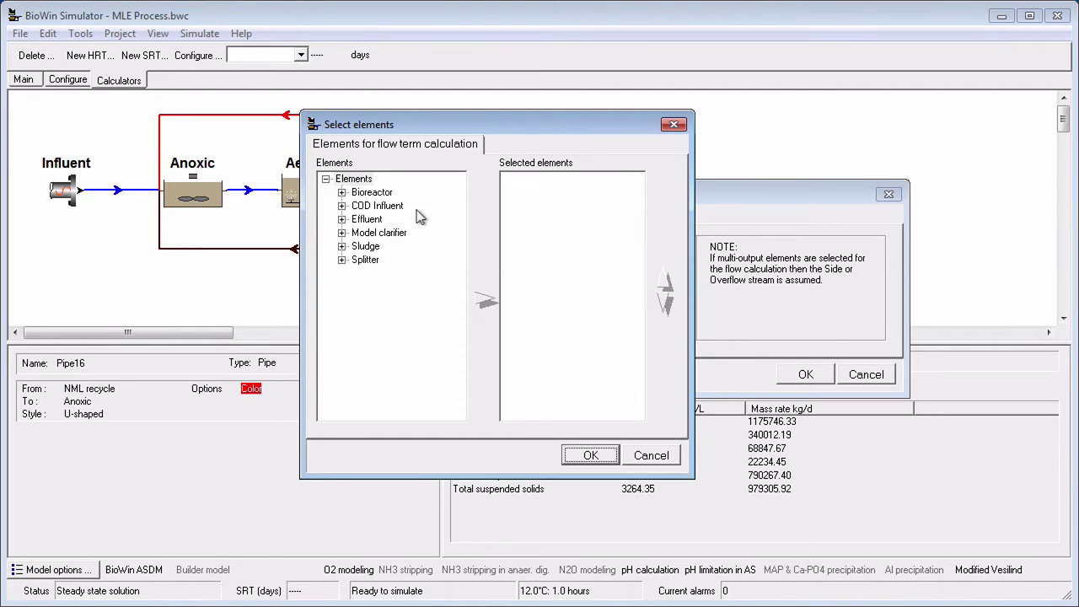
{"action": "left_click", "coordinate": [355, 205]}
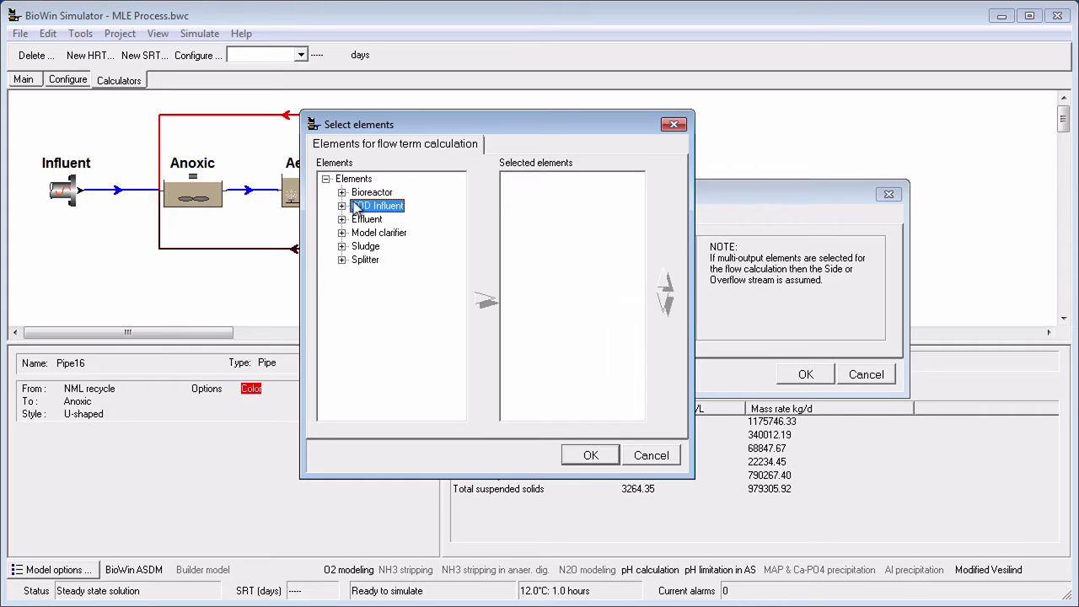
{"action": "left_click", "coordinate": [477, 299]}
{"action": "left_click", "coordinate": [570, 455]}
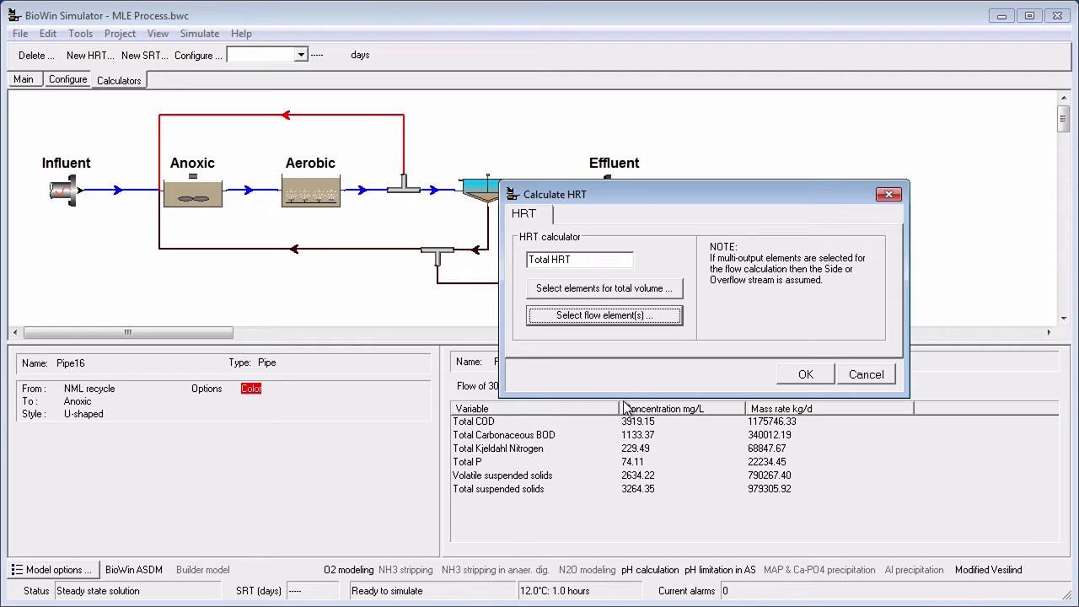
{"action": "left_click", "coordinate": [793, 374]}
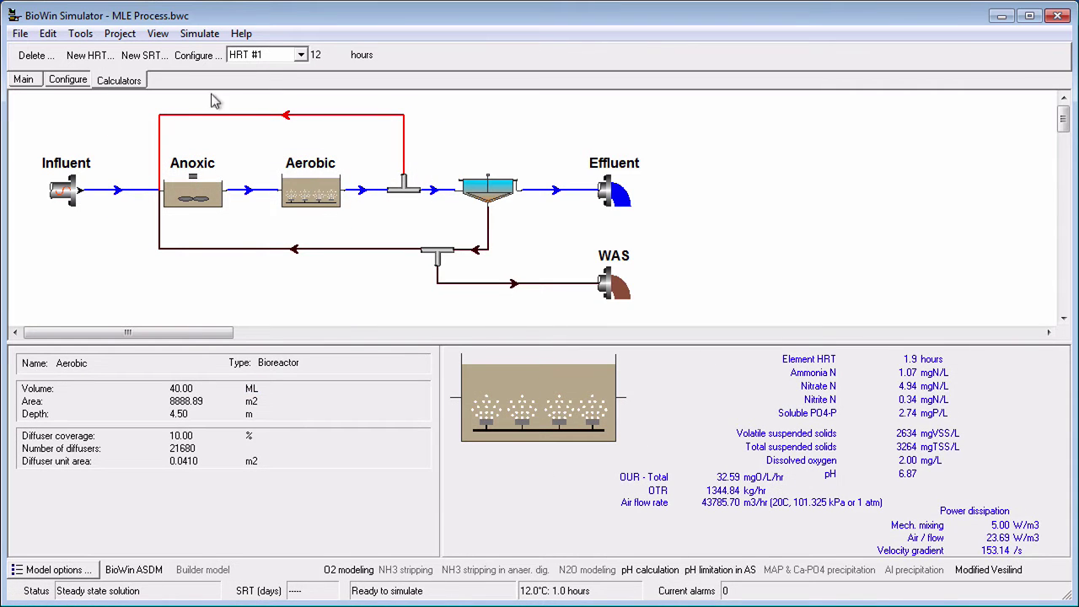
Step: Create an HRT calculator named 'Anoxic HRT' using only the Anoxic reactor volume
{"action": "left_click", "coordinate": [76, 55]}
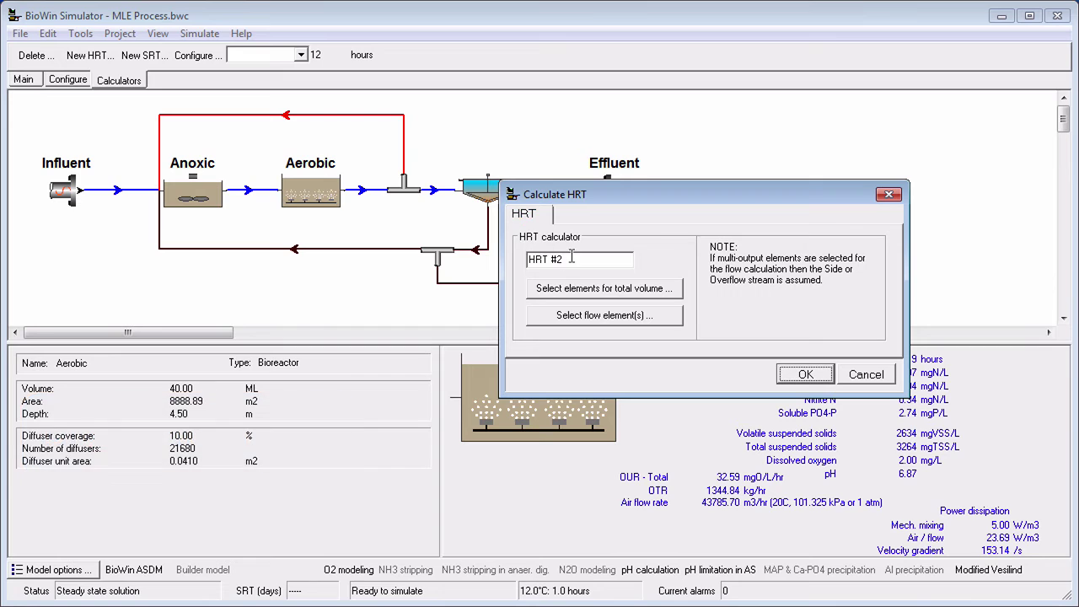
{"action": "left_click_drag", "start_coordinate": [561, 258], "coordinate": [514, 259]}
{"action": "type", "text": "A"}
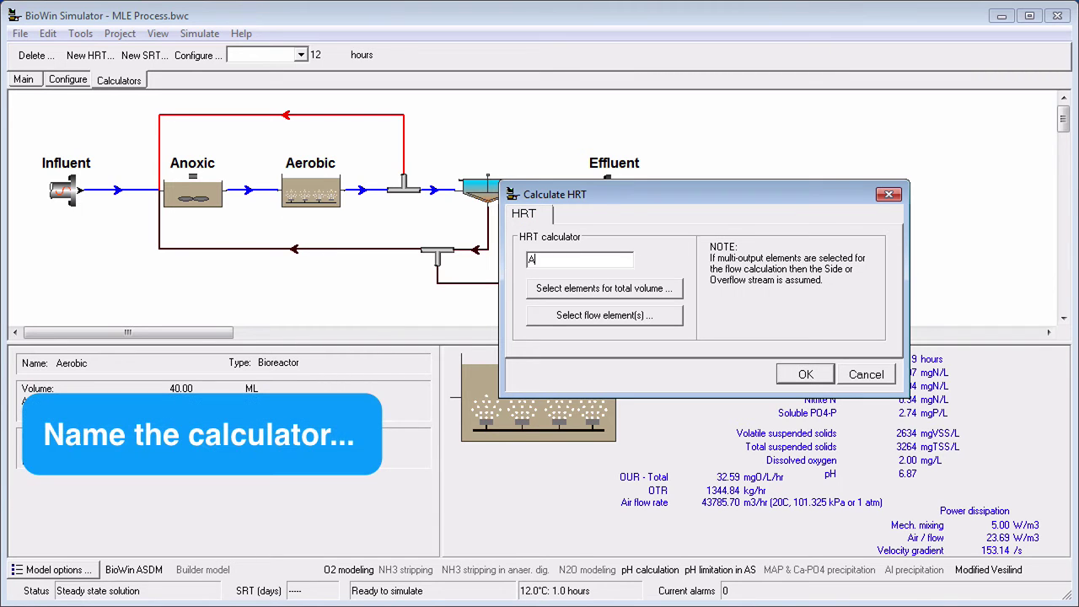
{"action": "type", "text": "noxic HRT"}
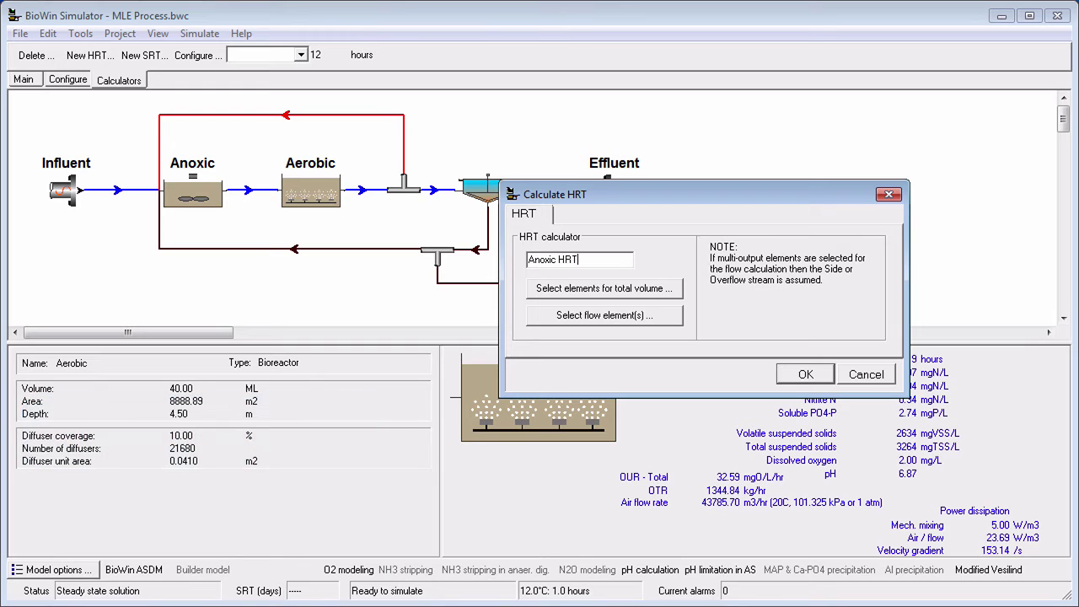
{"action": "left_click", "coordinate": [567, 291]}
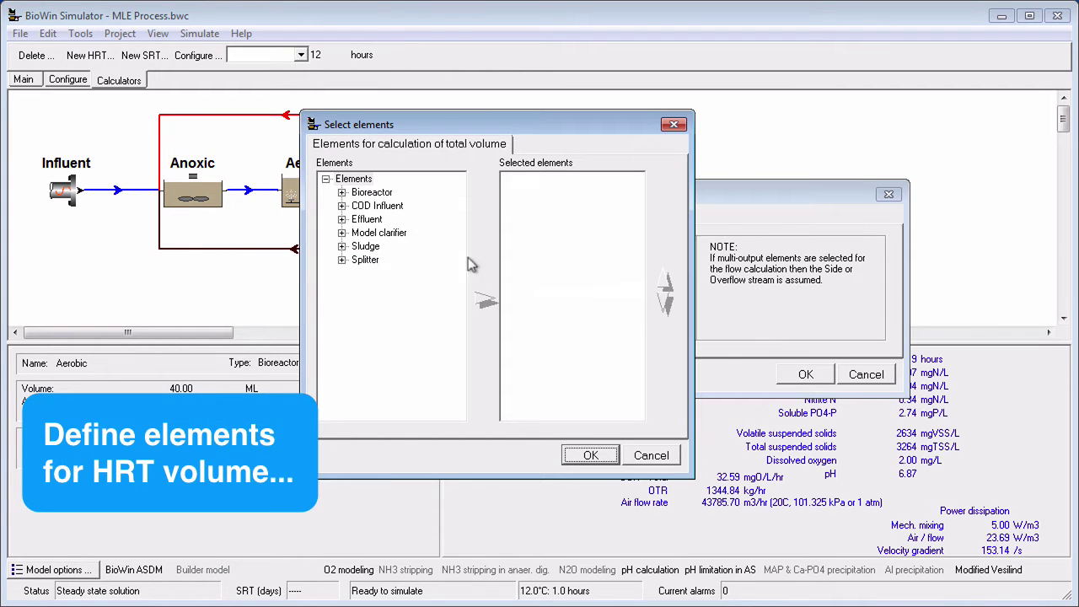
{"action": "left_click", "coordinate": [342, 192]}
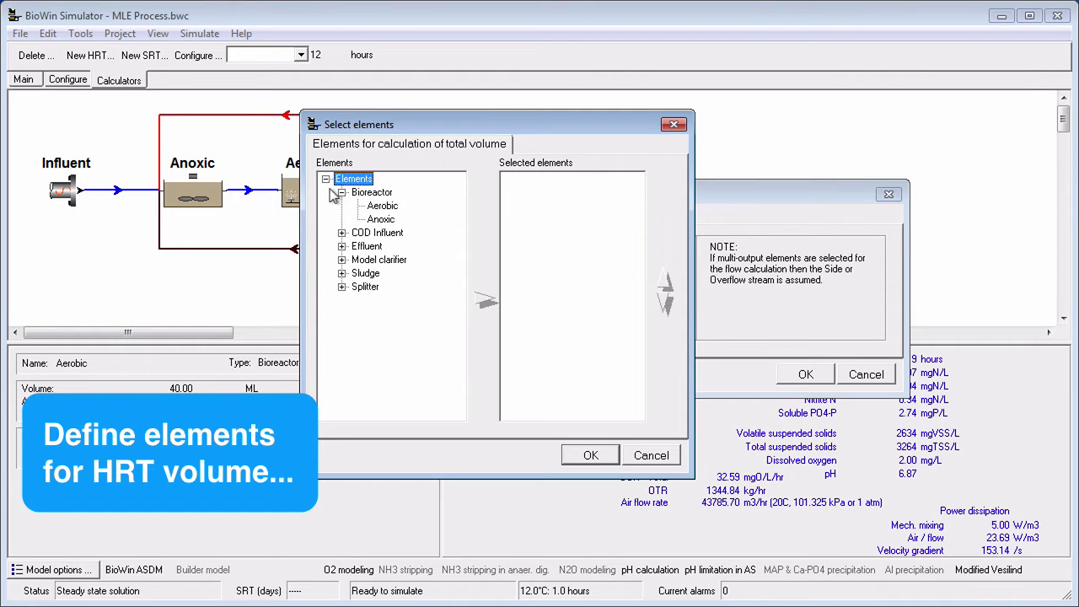
{"action": "left_click", "coordinate": [381, 219]}
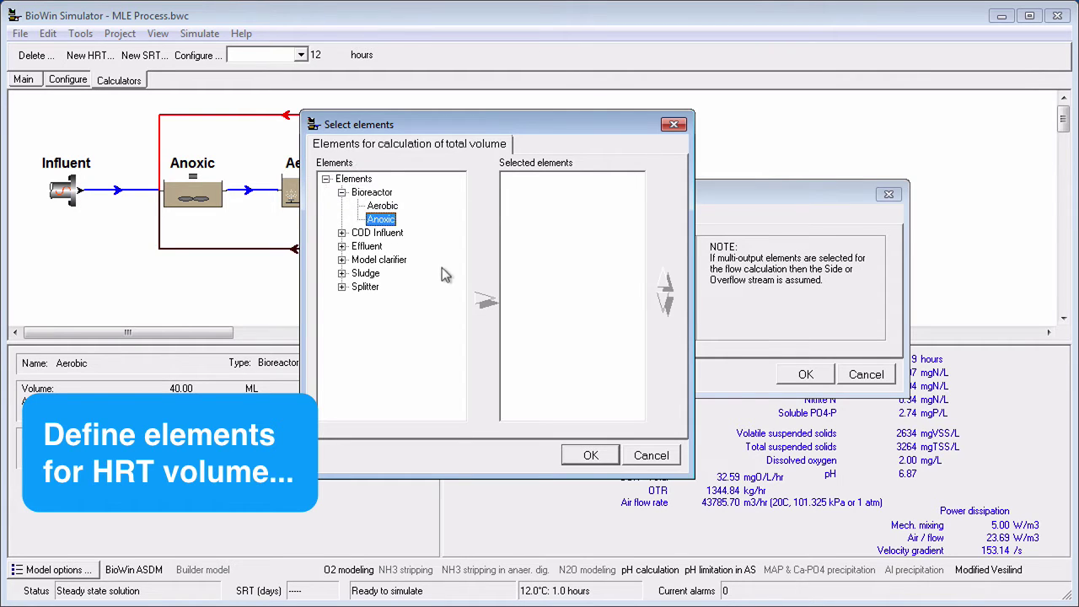
{"action": "left_click", "coordinate": [482, 300]}
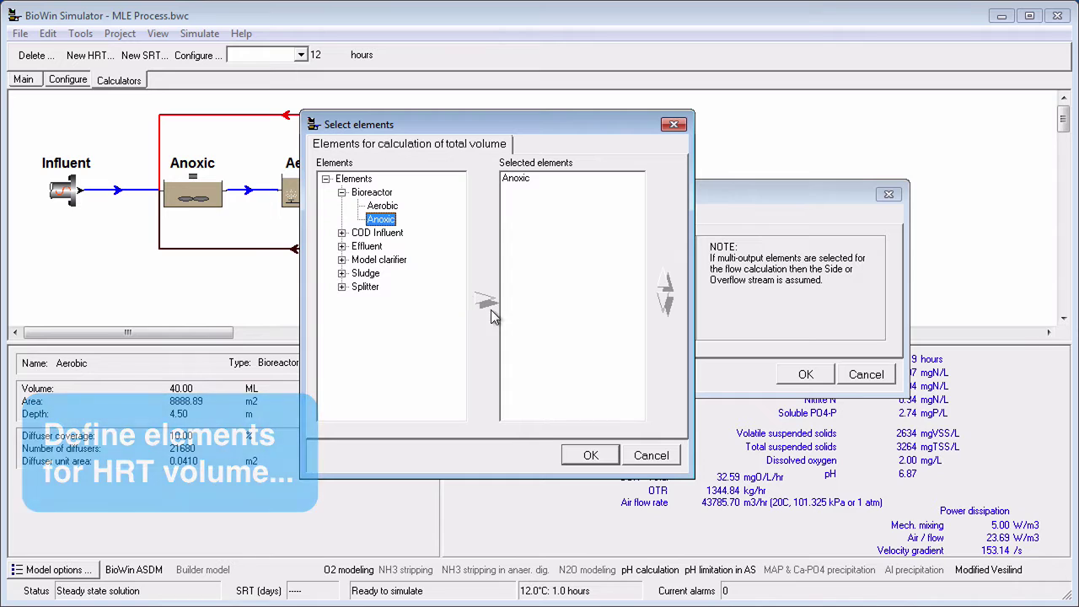
{"action": "left_click", "coordinate": [590, 455]}
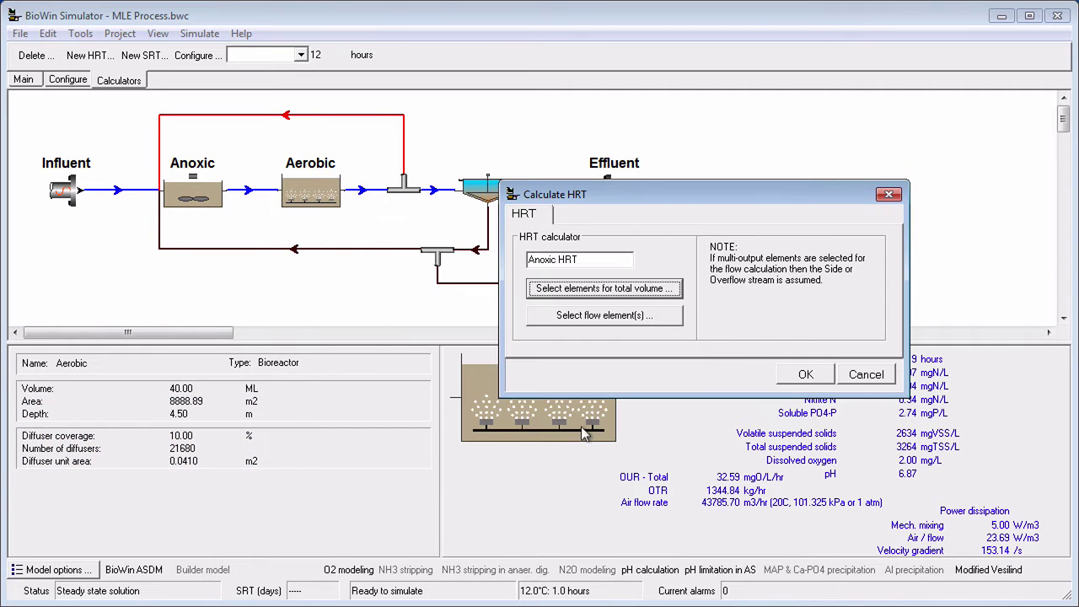
Step: Set COD Influent as the Anoxic HRT flow element and save the calculator
{"action": "left_click", "coordinate": [578, 315]}
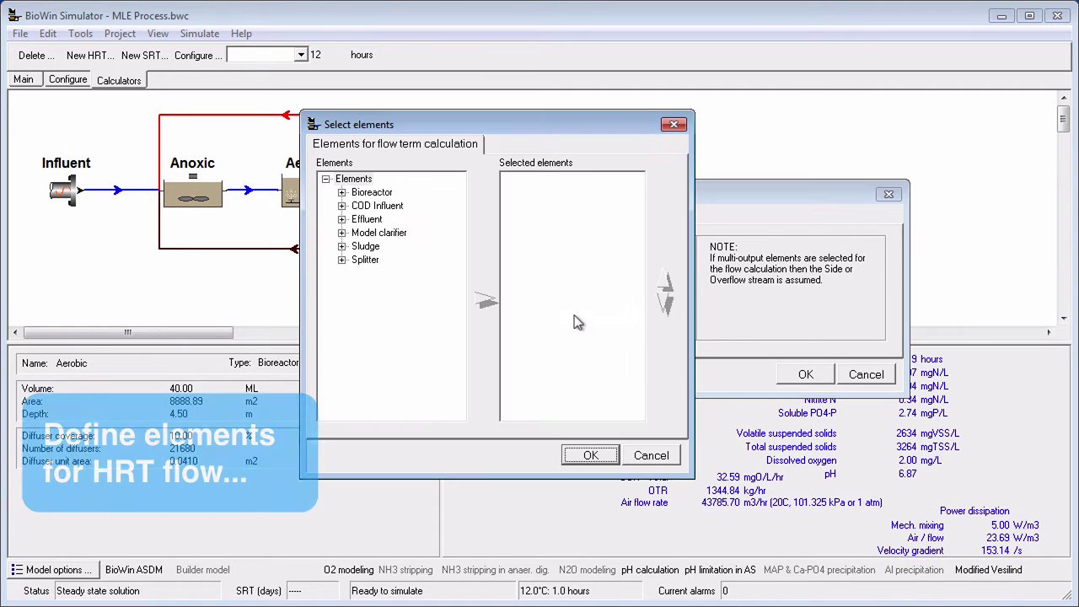
{"action": "left_click", "coordinate": [385, 206]}
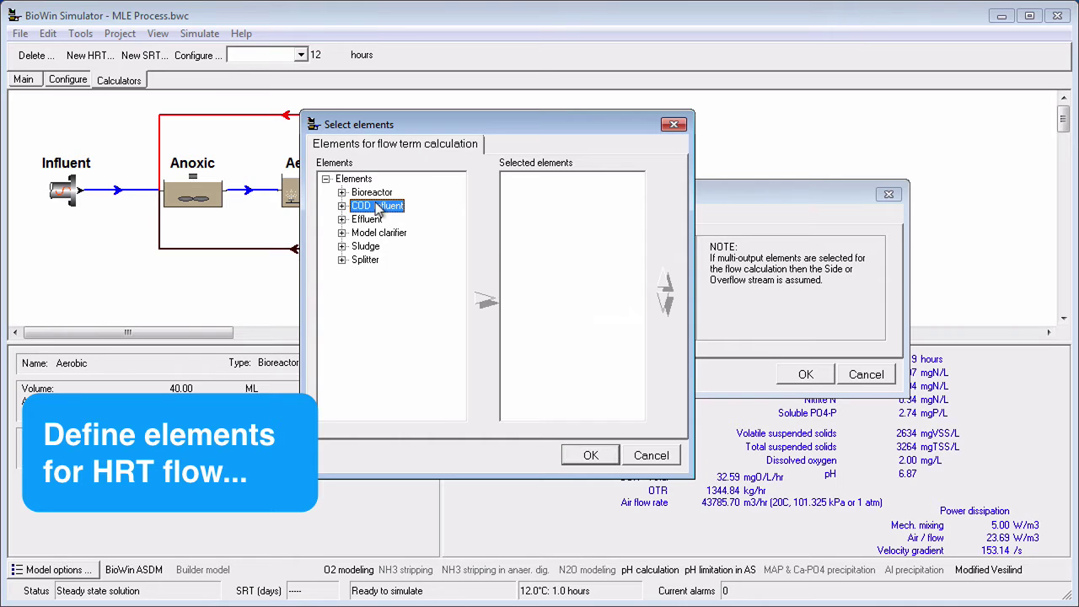
{"action": "left_click", "coordinate": [480, 300]}
{"action": "left_click", "coordinate": [588, 454]}
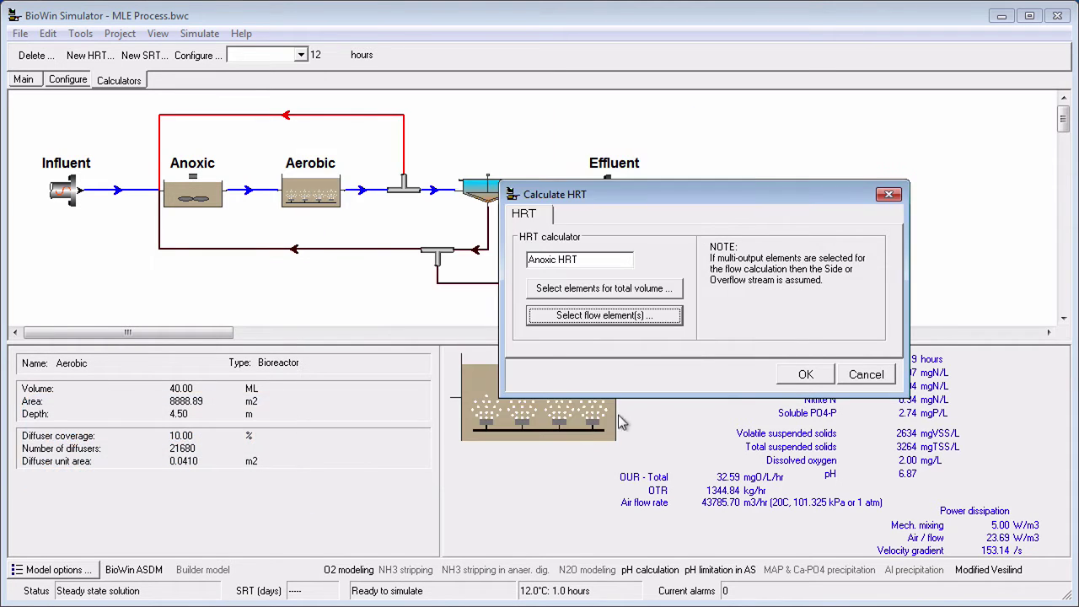
{"action": "left_click", "coordinate": [793, 380]}
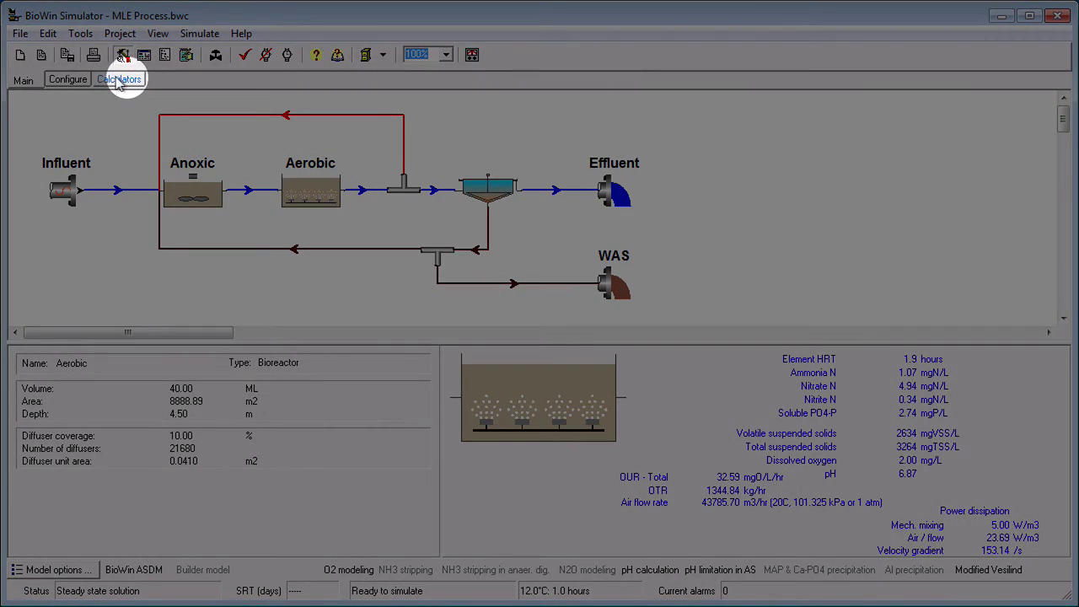
Step: Create a new SRT calculator named 'Total Bioreactor SRT'
{"action": "left_click", "coordinate": [118, 80]}
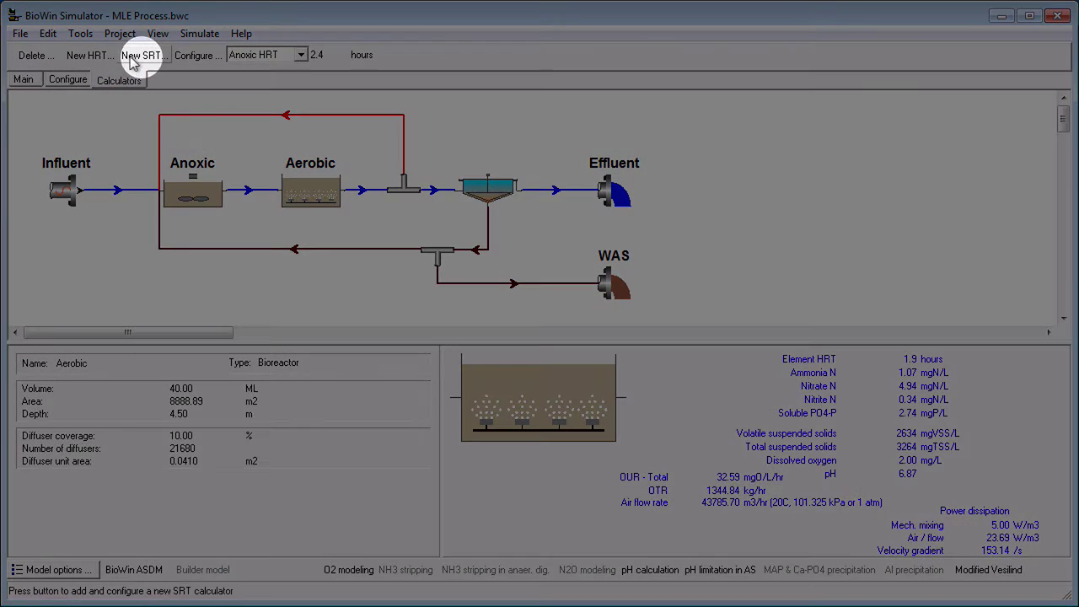
{"action": "left_click", "coordinate": [133, 55]}
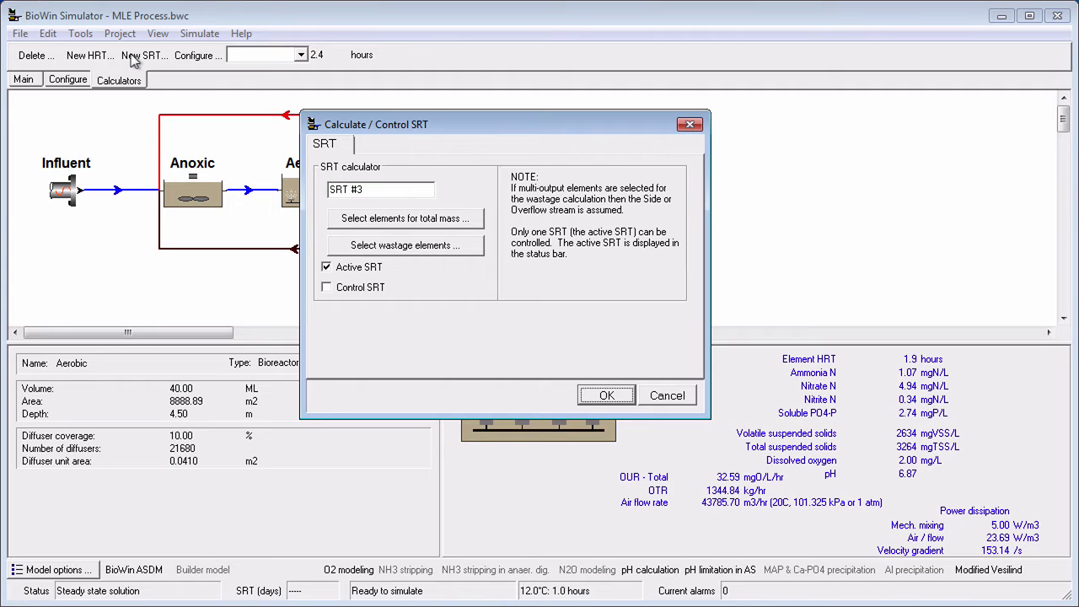
{"action": "left_click", "coordinate": [385, 190]}
{"action": "left_click_drag", "start_coordinate": [355, 188], "coordinate": [312, 195]}
{"action": "type", "text": "Total Biorea"}
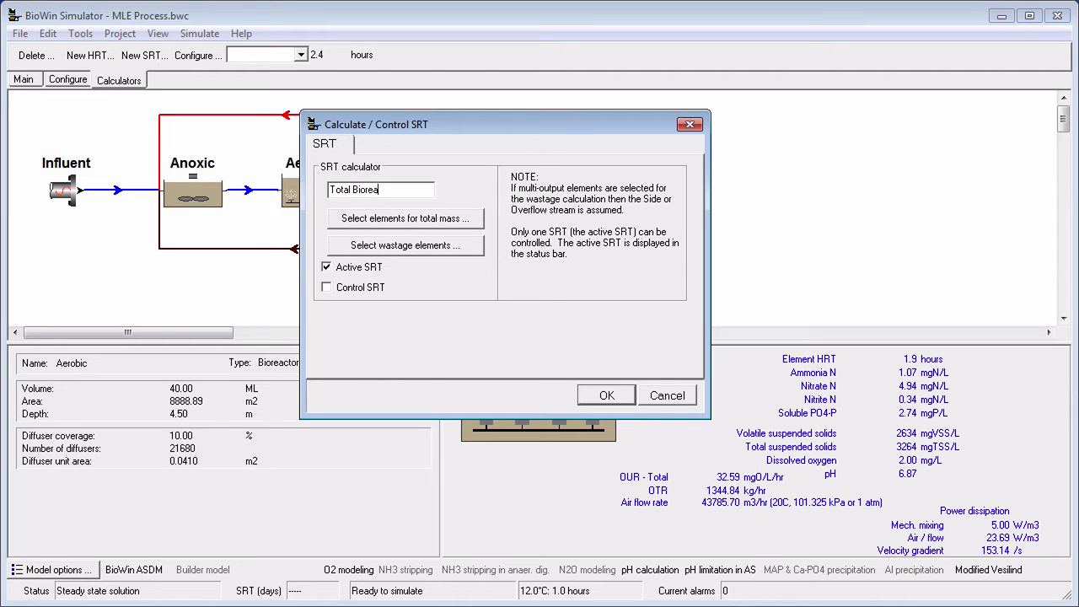
{"action": "type", "text": "ctor SRT"}
Step: Set its total-mass elements to the Aerobic and Anoxic bioreactors
{"action": "left_click", "coordinate": [364, 220]}
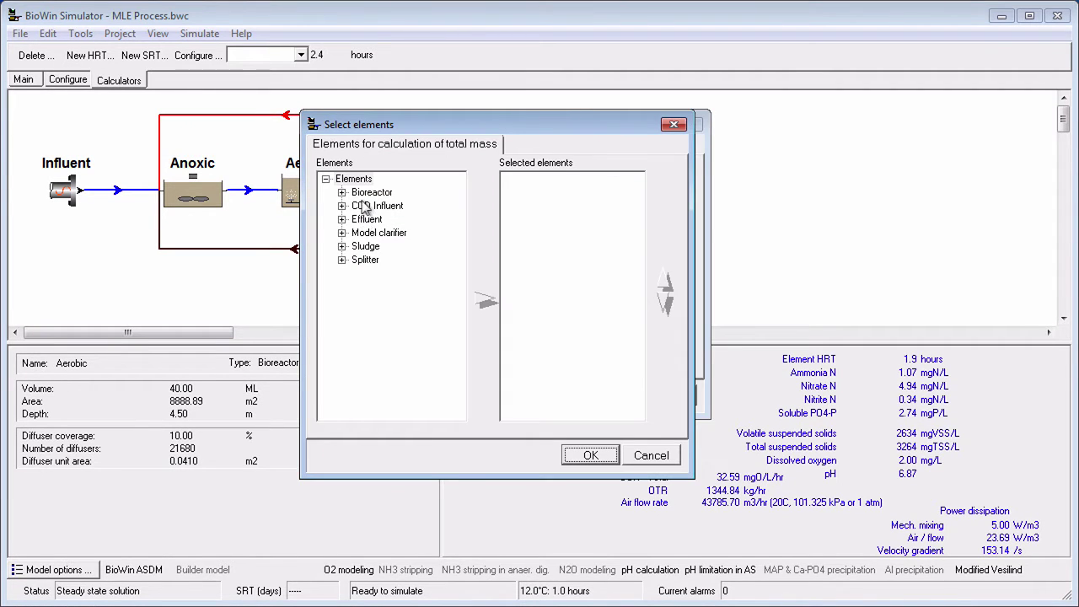
{"action": "left_click", "coordinate": [360, 193]}
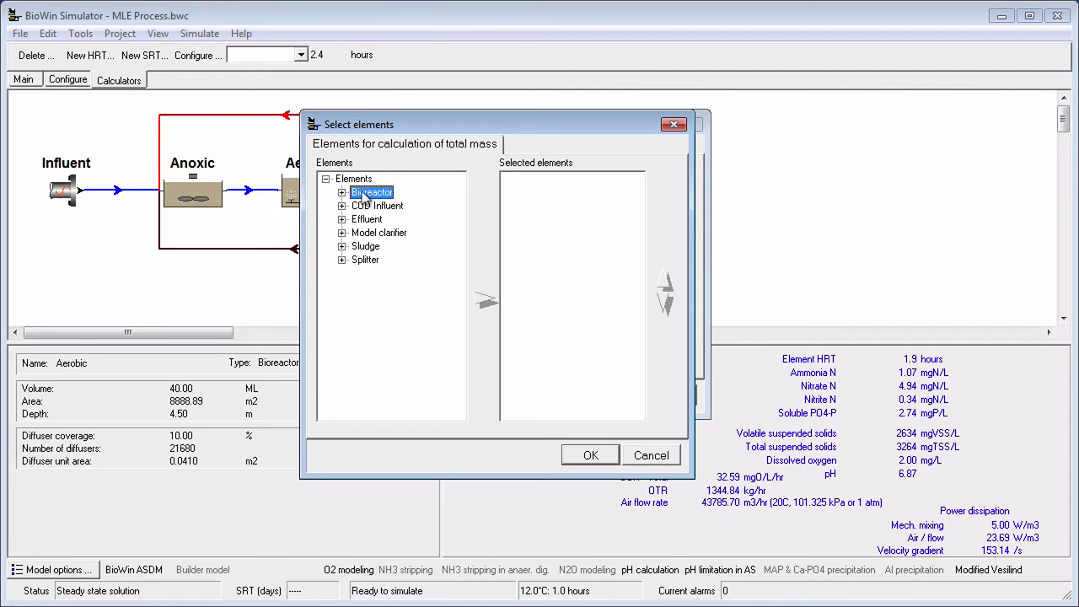
{"action": "left_click", "coordinate": [474, 302]}
{"action": "left_click", "coordinate": [586, 455]}
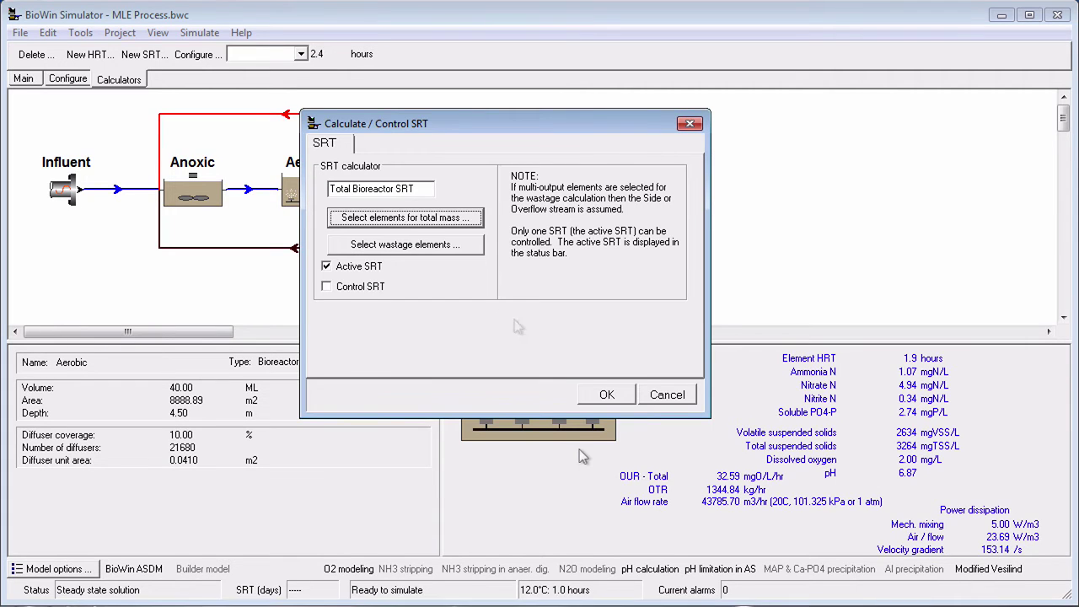
Step: Add WAS Split and Effluent as wastage elements and save Total Bioreactor SRT
{"action": "left_click", "coordinate": [405, 245]}
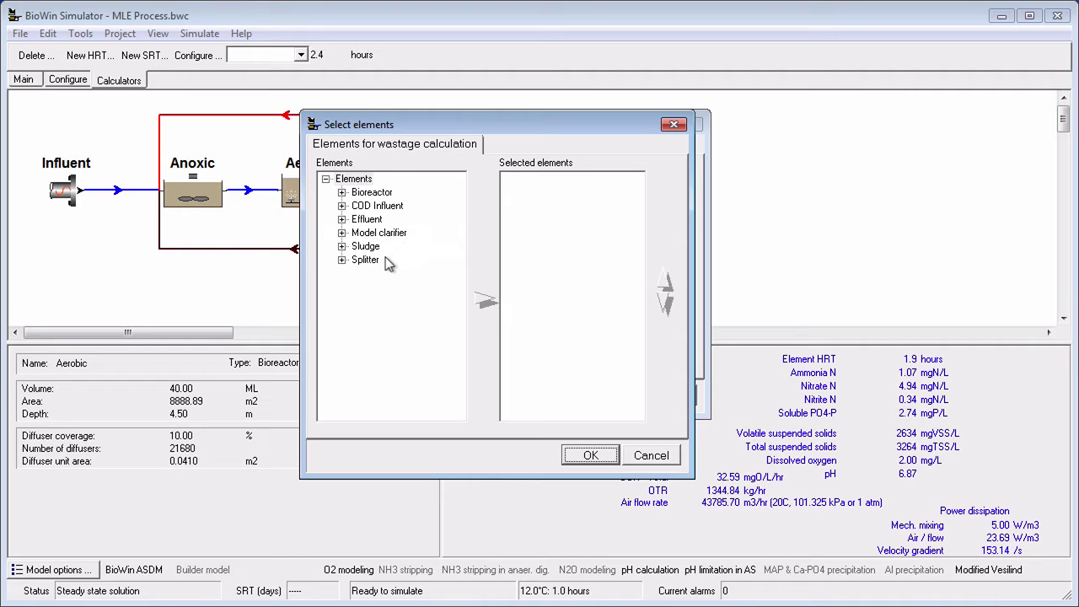
{"action": "left_click", "coordinate": [341, 260]}
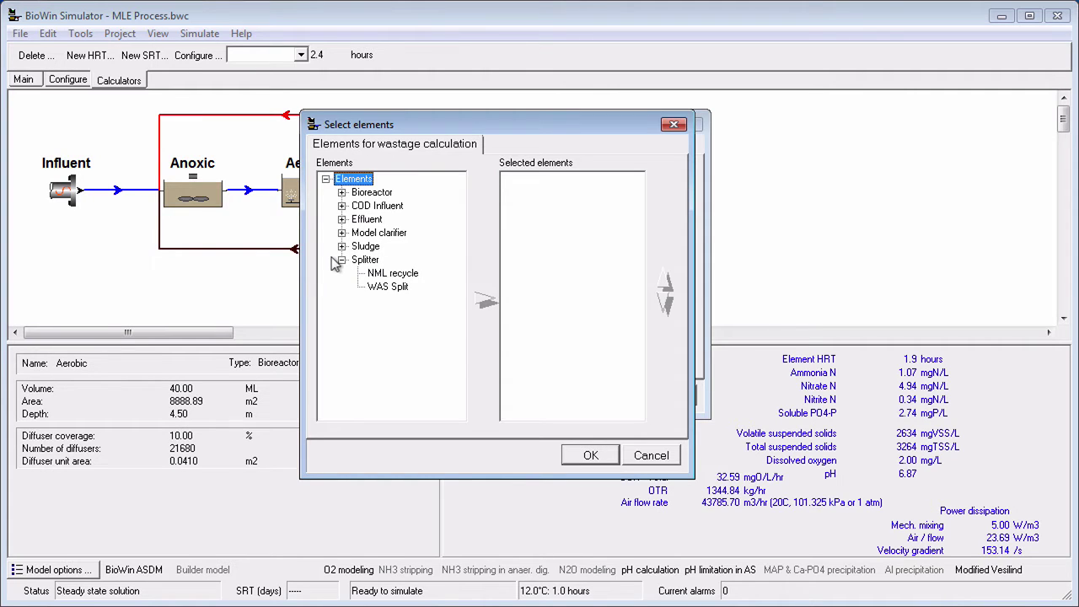
{"action": "left_click", "coordinate": [371, 288]}
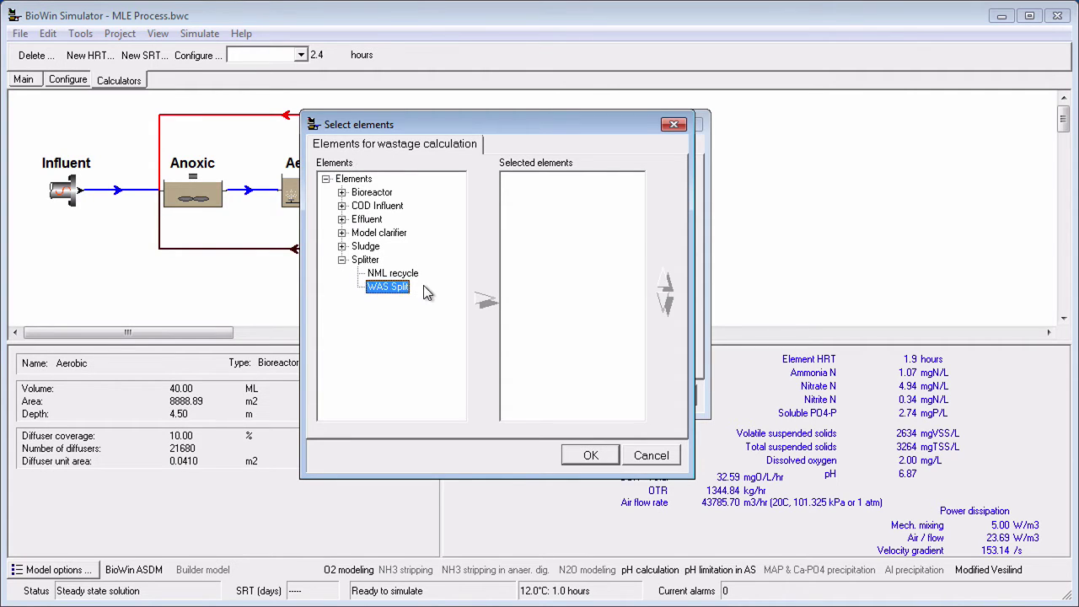
{"action": "left_click", "coordinate": [477, 304]}
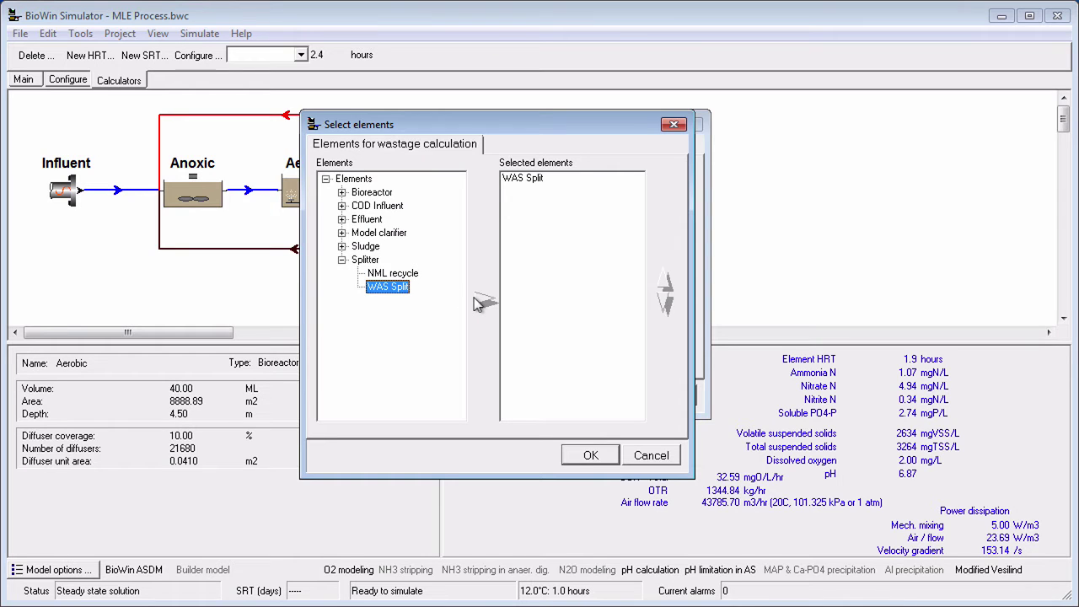
{"action": "left_click", "coordinate": [341, 219]}
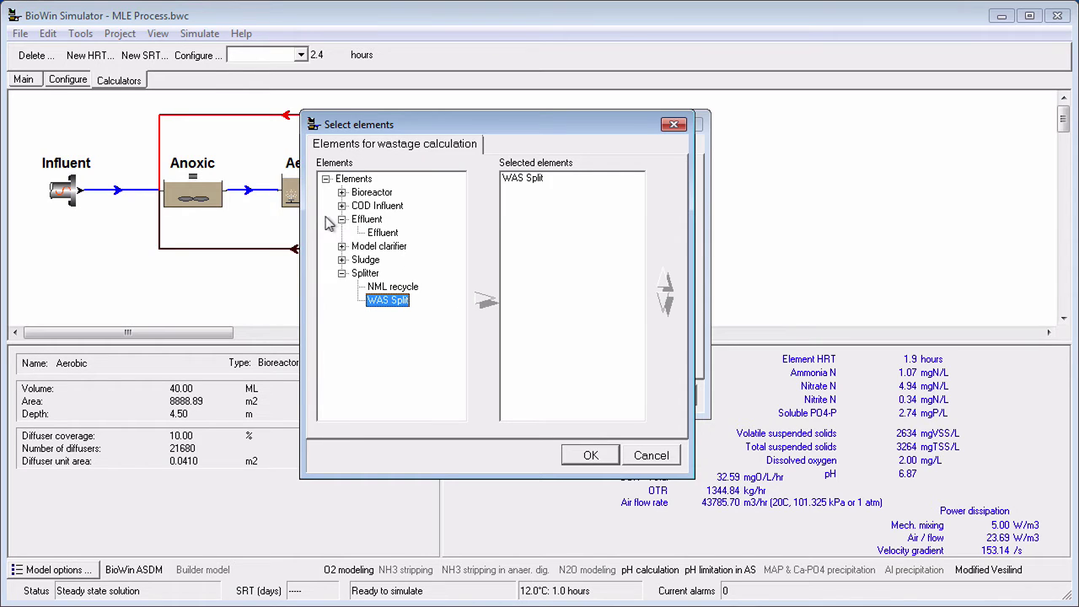
{"action": "left_click", "coordinate": [378, 233]}
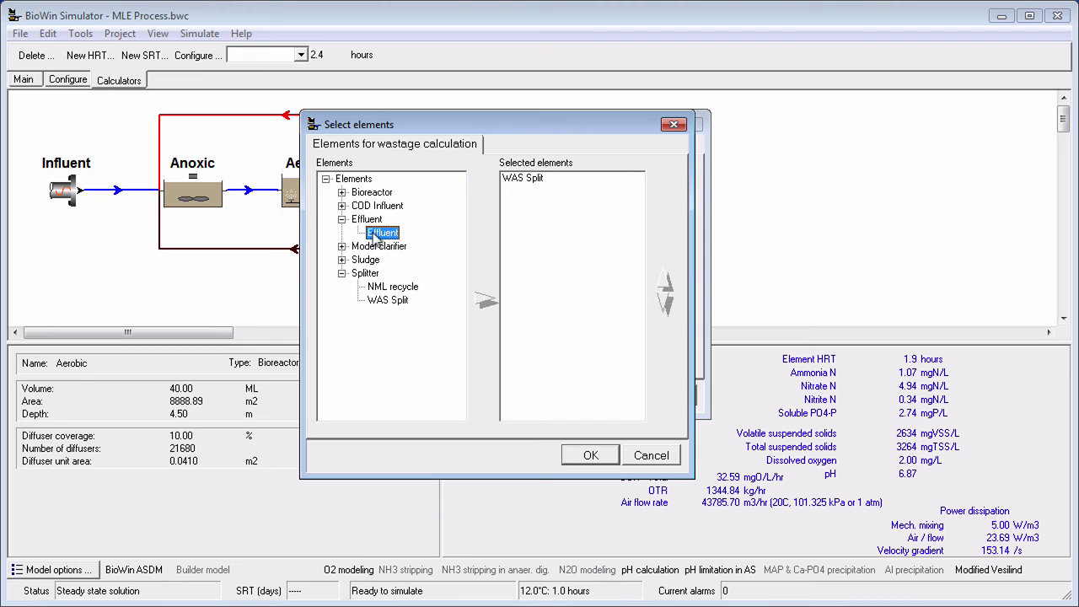
{"action": "left_click", "coordinate": [483, 302]}
{"action": "left_click", "coordinate": [583, 455]}
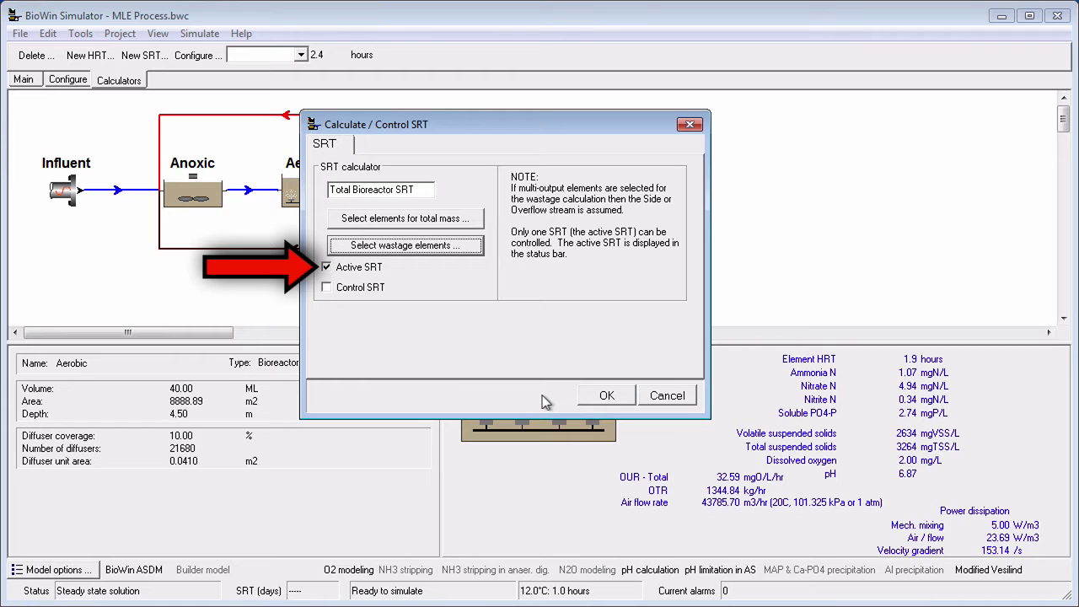
{"action": "left_click", "coordinate": [589, 400]}
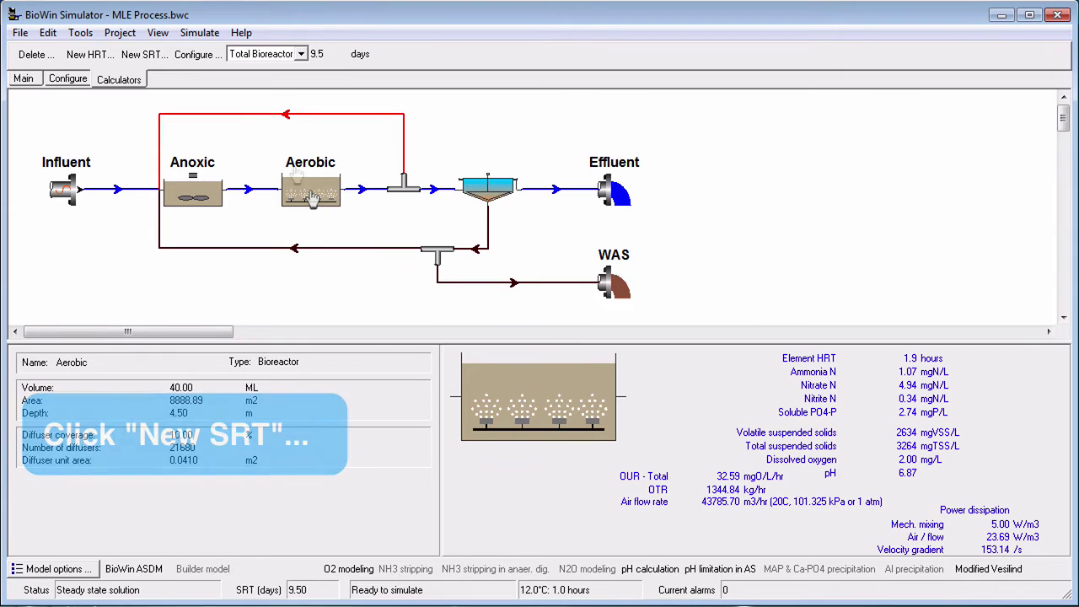
Step: Create an SRT calculator named 'Aerobic SRT' with the Aerobic reactor as its mass
{"action": "left_click", "coordinate": [133, 58]}
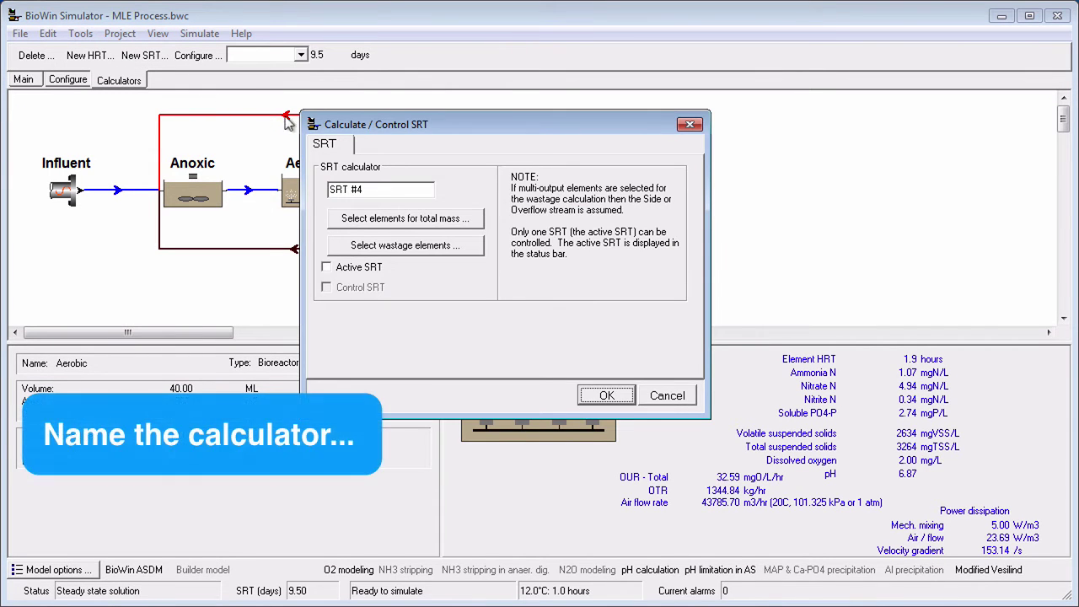
{"action": "left_click_drag", "start_coordinate": [365, 190], "coordinate": [312, 195]}
{"action": "type", "text": "Aerobic SRT"}
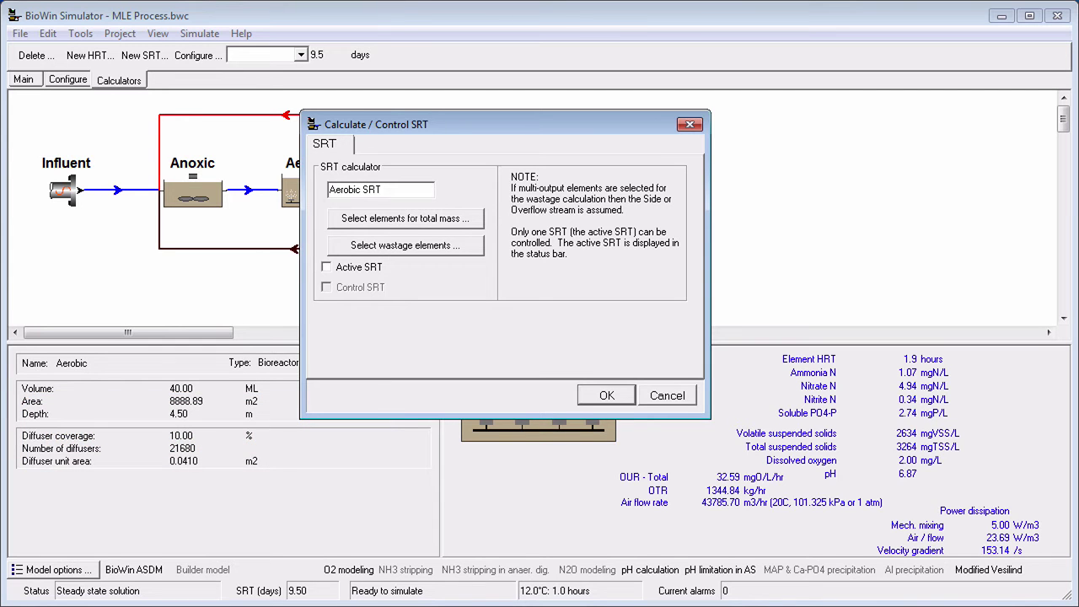
{"action": "left_click", "coordinate": [368, 220]}
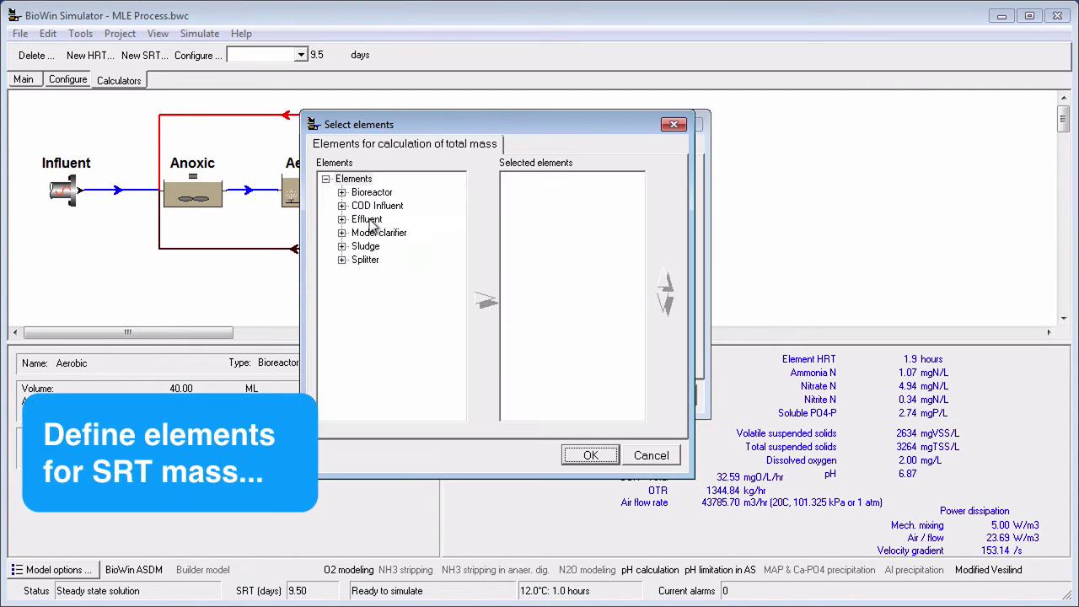
{"action": "left_click", "coordinate": [342, 192]}
{"action": "left_click", "coordinate": [361, 207]}
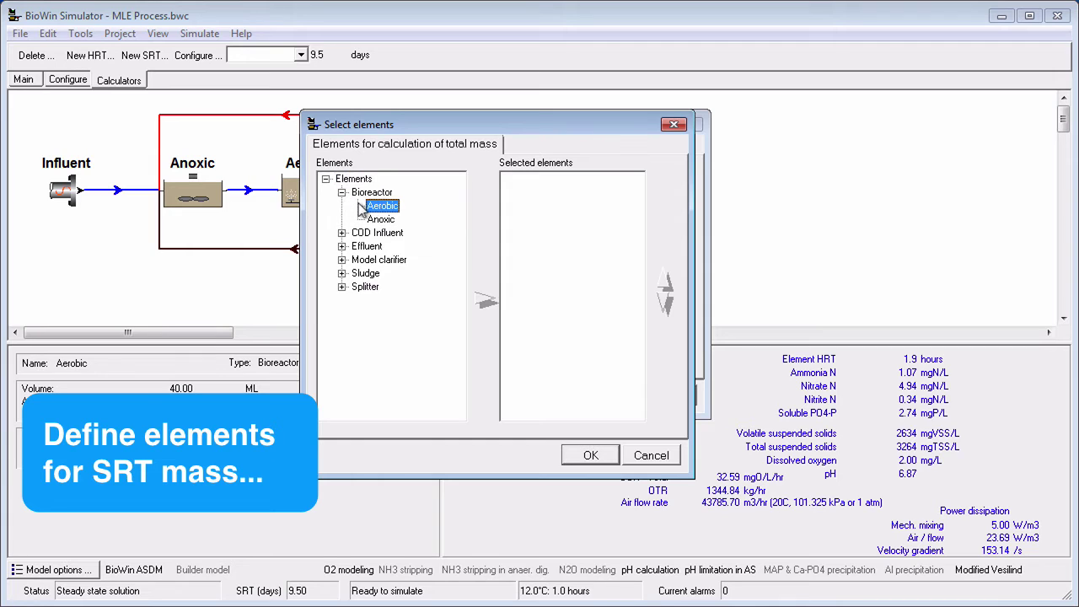
{"action": "left_click", "coordinate": [475, 304]}
{"action": "left_click", "coordinate": [588, 455]}
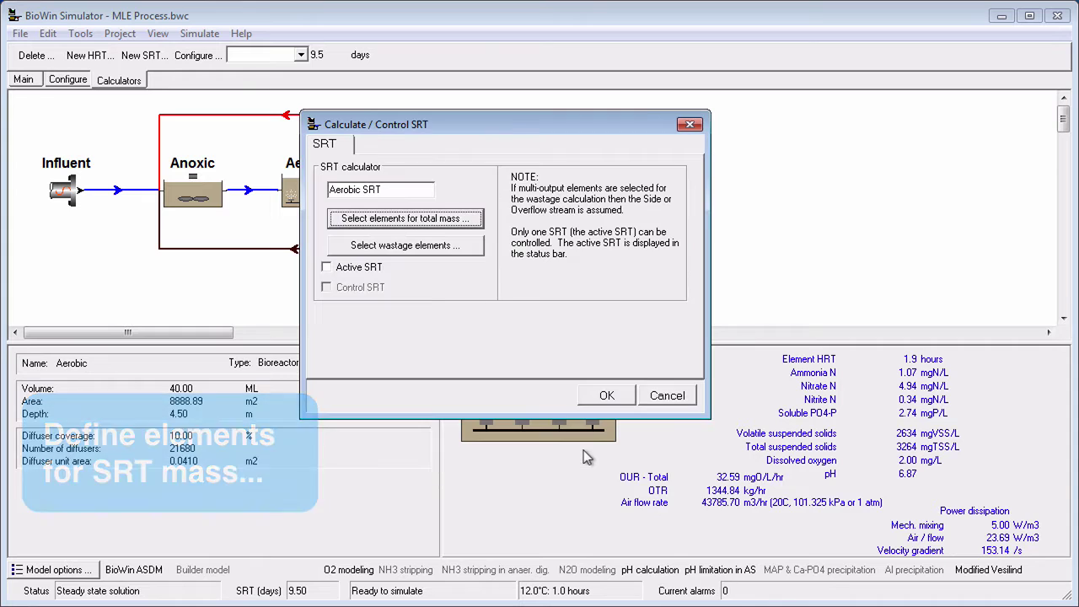
Step: Set WAS Split and Effluent as Aerobic SRT wastage elements and save it
{"action": "left_click", "coordinate": [411, 246]}
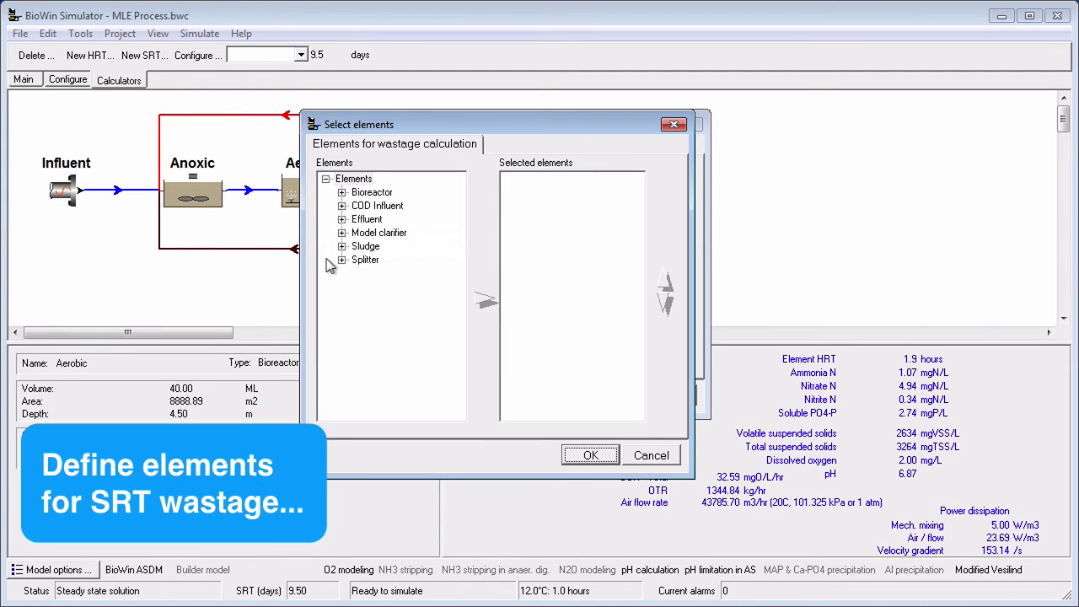
{"action": "left_click", "coordinate": [341, 260]}
{"action": "left_click", "coordinate": [375, 287]}
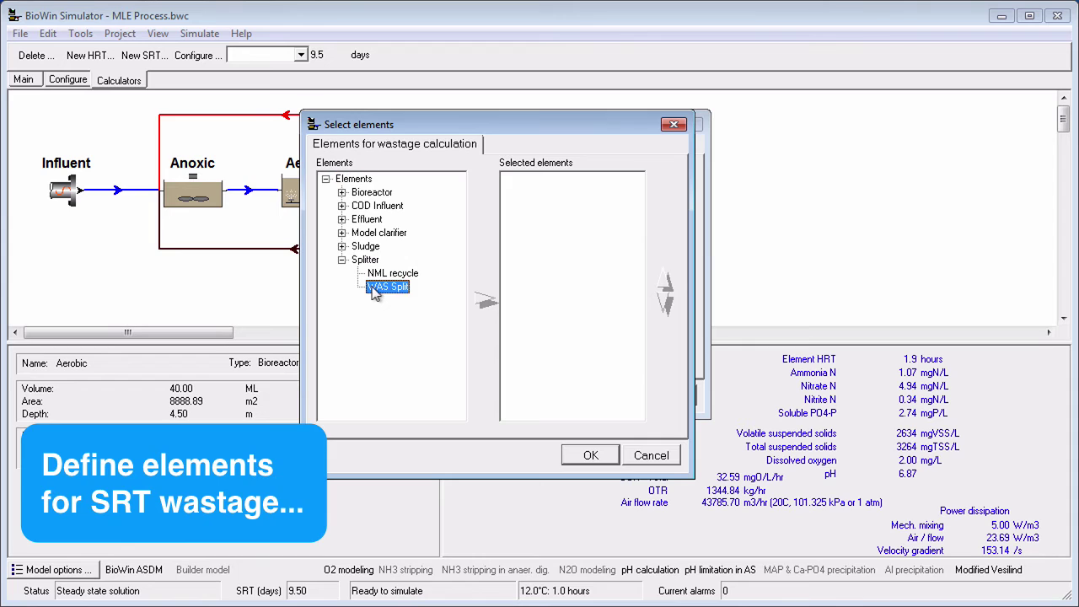
{"action": "left_click", "coordinate": [470, 297]}
{"action": "left_click", "coordinate": [342, 219]}
{"action": "left_click", "coordinate": [379, 236]}
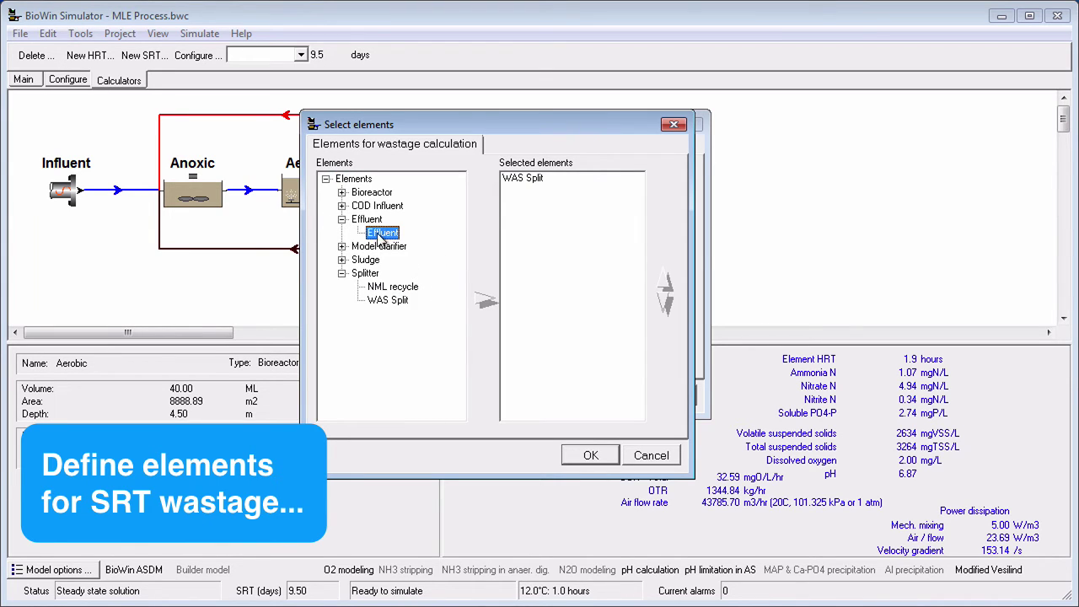
{"action": "left_click", "coordinate": [485, 301]}
{"action": "left_click", "coordinate": [590, 455]}
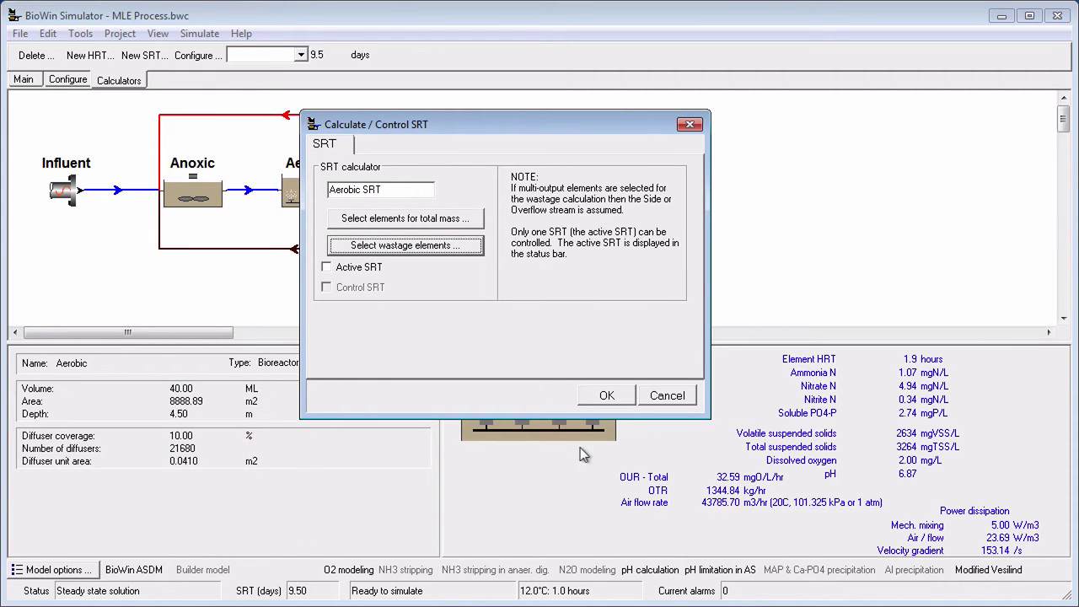
{"action": "left_click", "coordinate": [594, 396]}
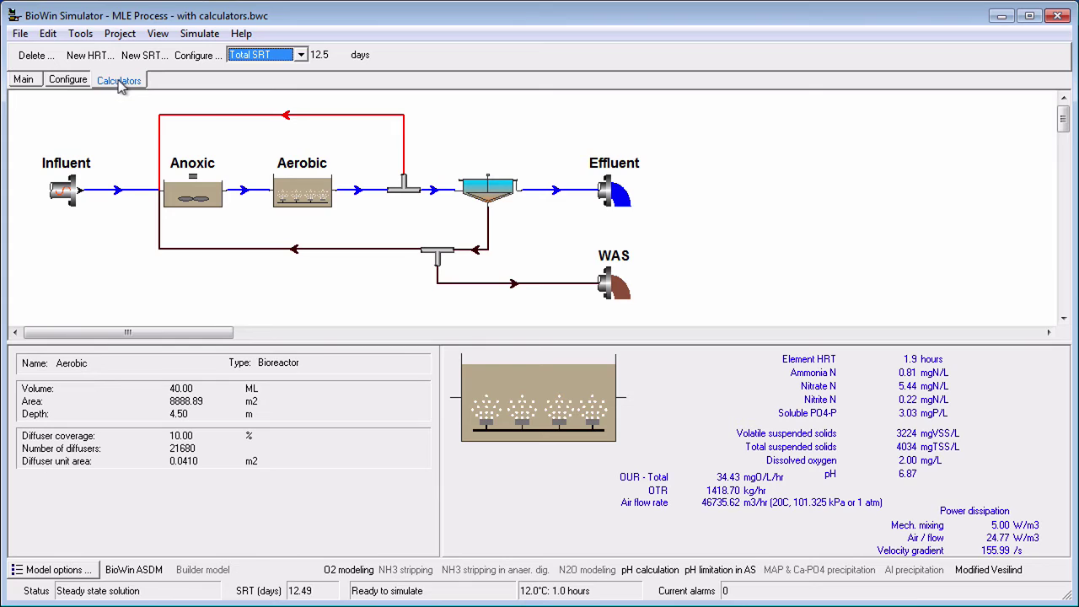
Step: Show the Aerobic SRT calculator result and make it the active SRT
{"action": "left_click", "coordinate": [288, 56]}
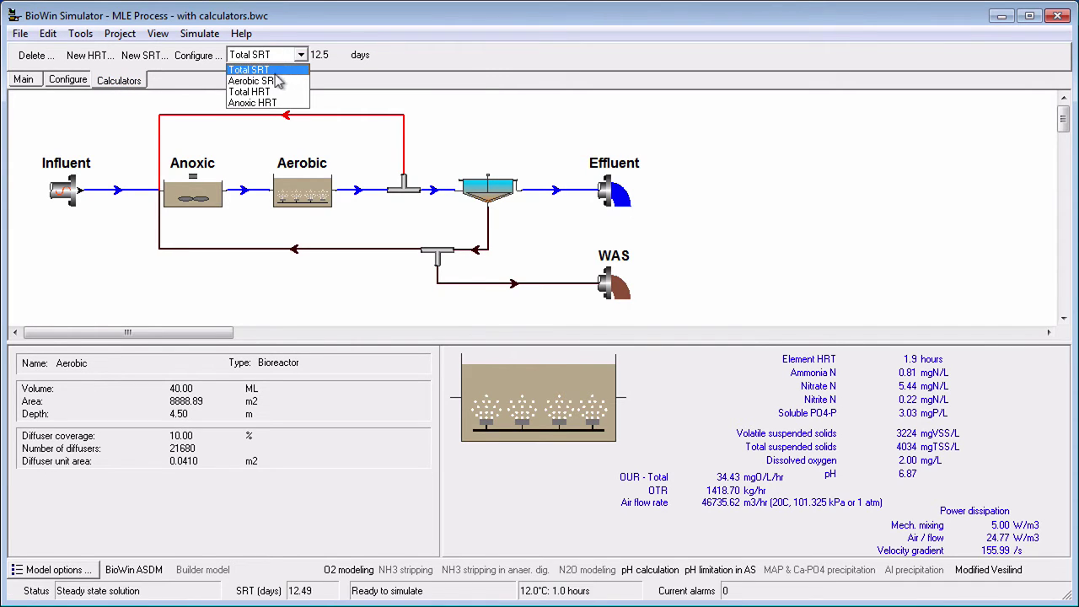
{"action": "left_click", "coordinate": [278, 81]}
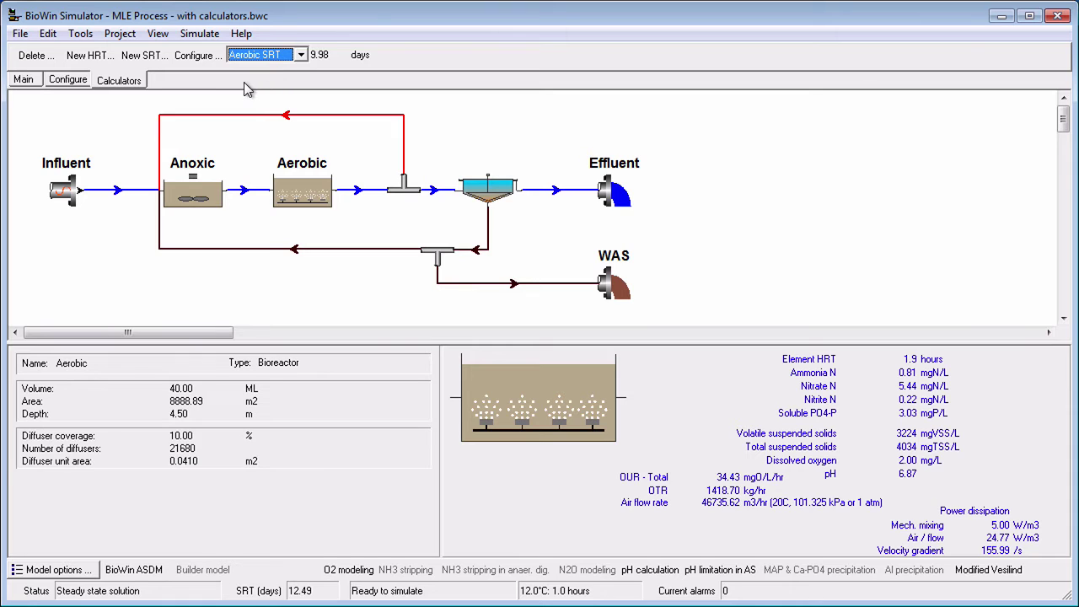
{"action": "left_click", "coordinate": [179, 56]}
{"action": "left_click", "coordinate": [327, 268]}
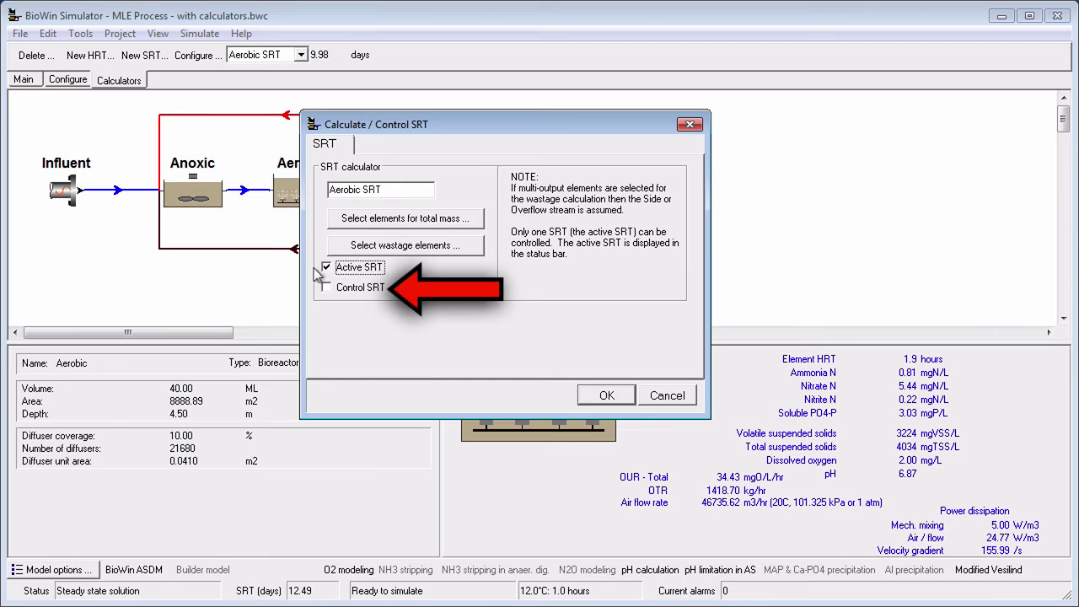
Step: Control Aerobic SRT at 12 days 12 hours with WAS Split as the control splitter
{"action": "left_click", "coordinate": [325, 287]}
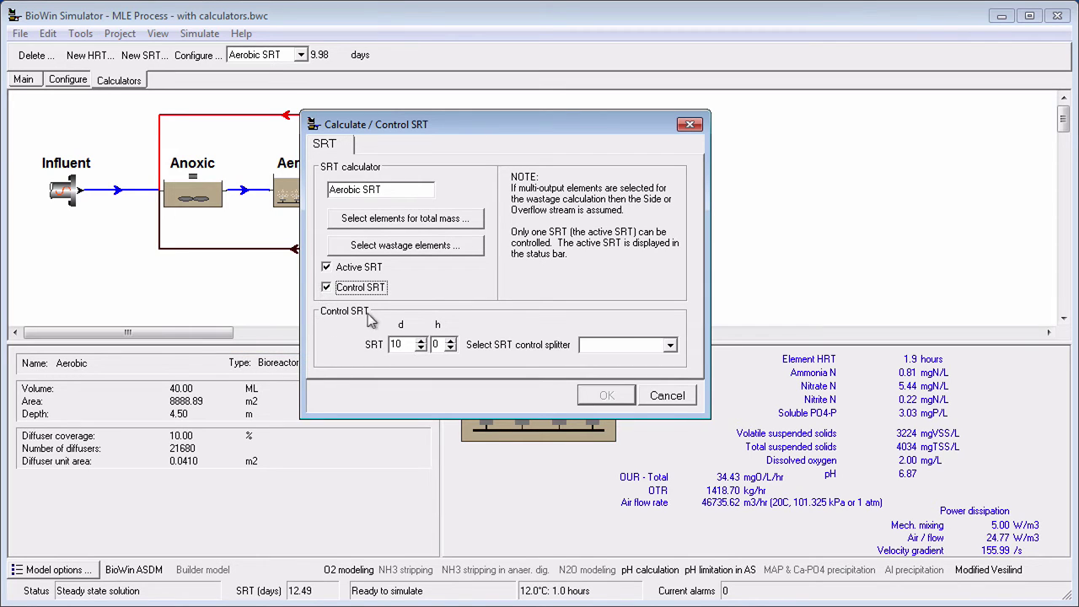
{"action": "double_click", "coordinate": [436, 344]}
{"action": "type", "text": "12"}
{"action": "left_click", "coordinate": [670, 345]}
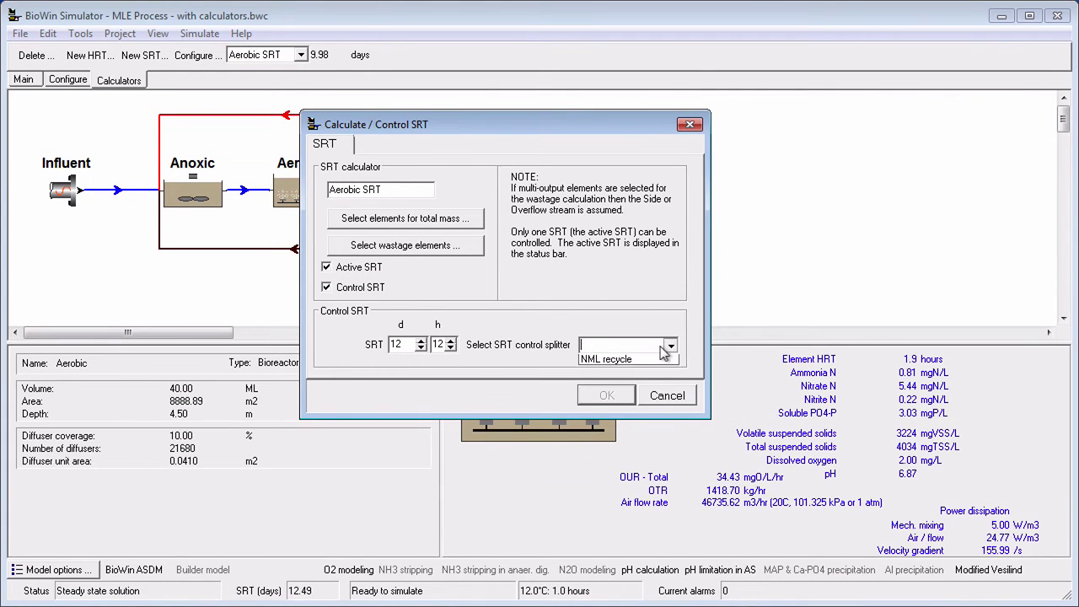
{"action": "left_click", "coordinate": [636, 362]}
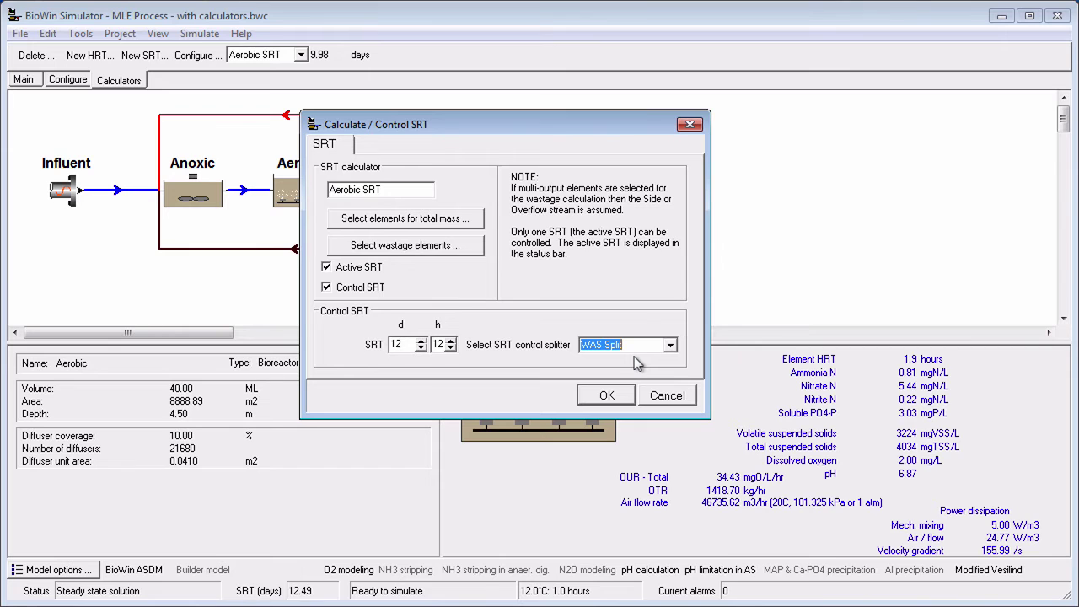
{"action": "left_click", "coordinate": [606, 397]}
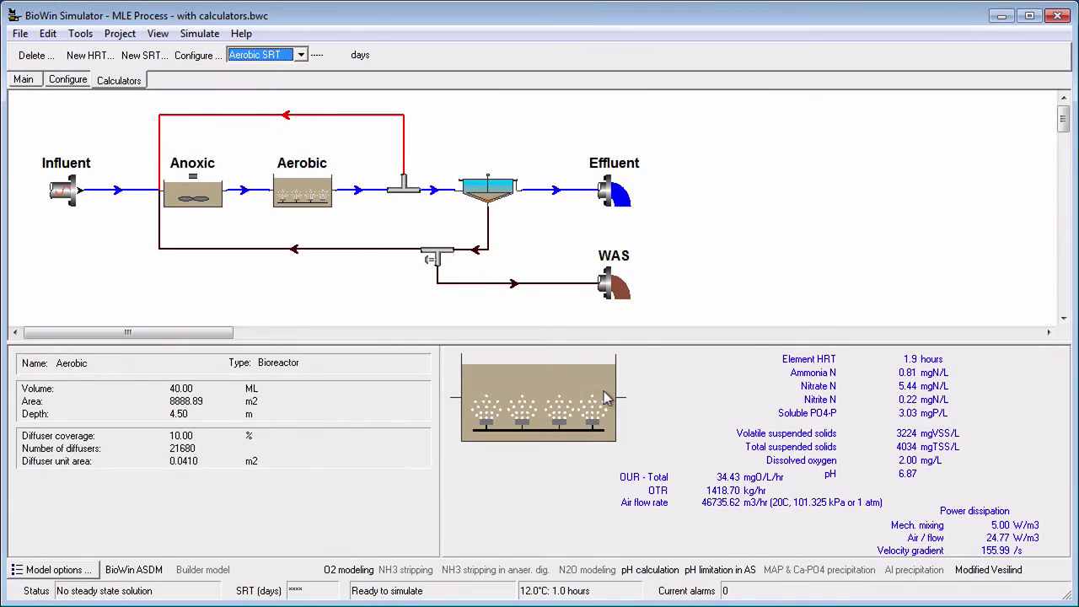
Step: Solve steady state, accept the solution, and view calculators showing Aerobic SRT of 12.5 days
{"action": "double_click", "coordinate": [436, 257]}
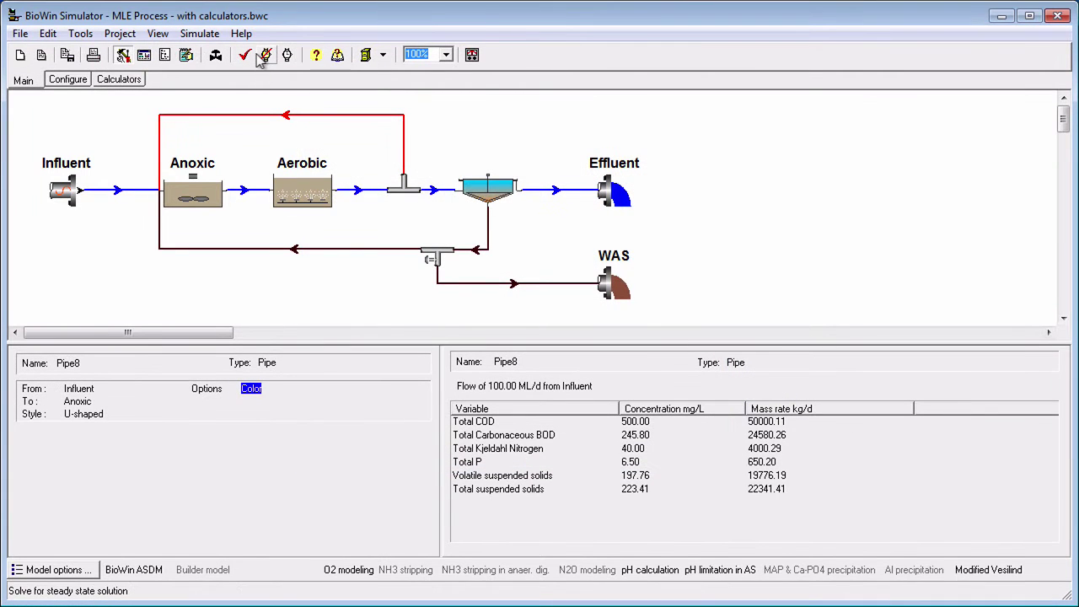
{"action": "left_click", "coordinate": [263, 56]}
{"action": "left_click", "coordinate": [279, 114]}
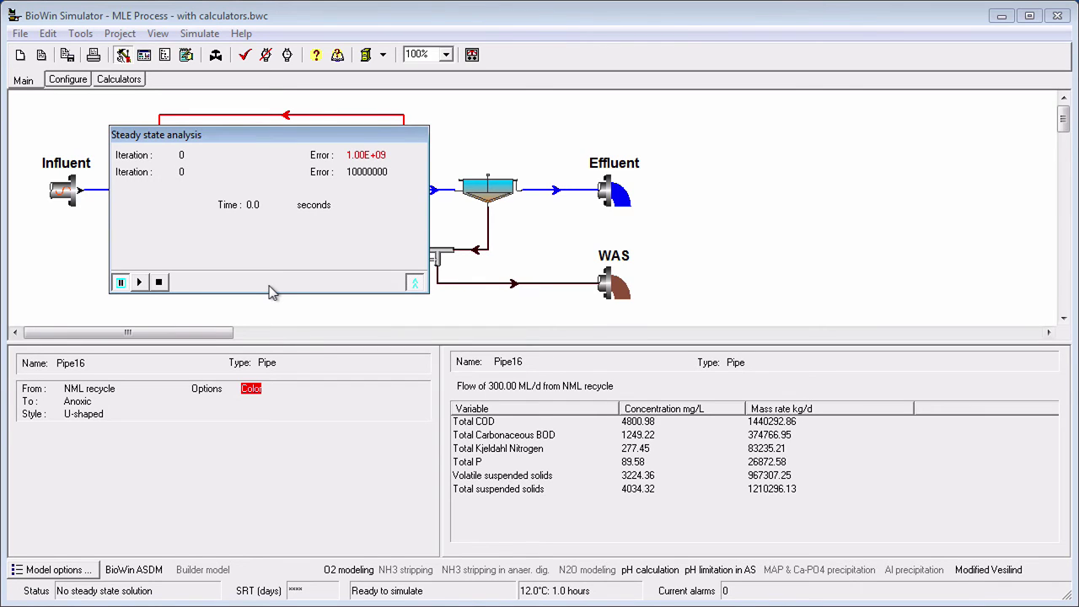
{"action": "left_click", "coordinate": [139, 282]}
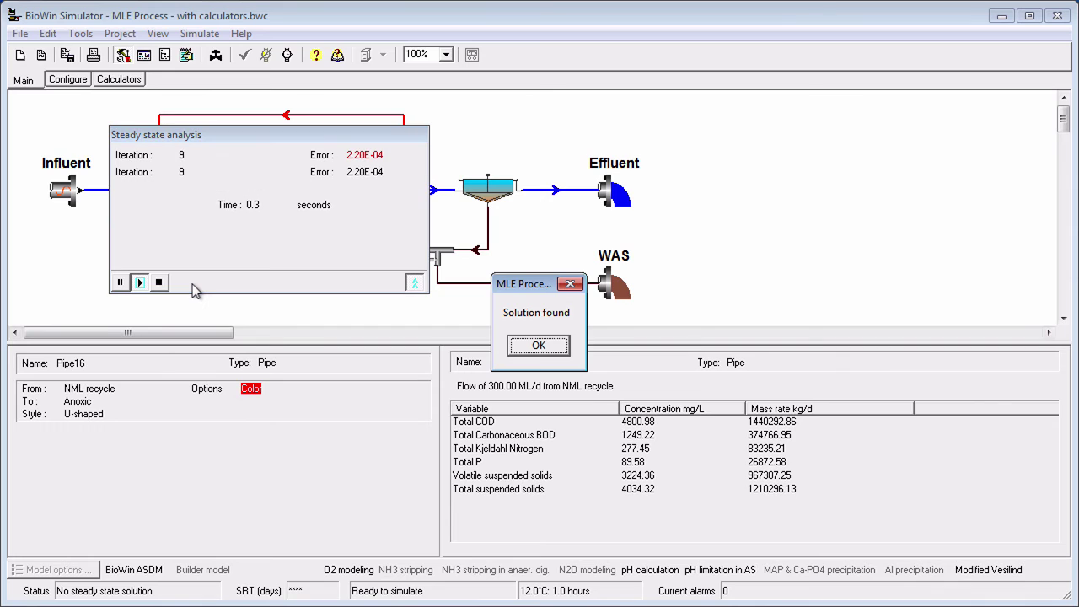
{"action": "left_click", "coordinate": [519, 351]}
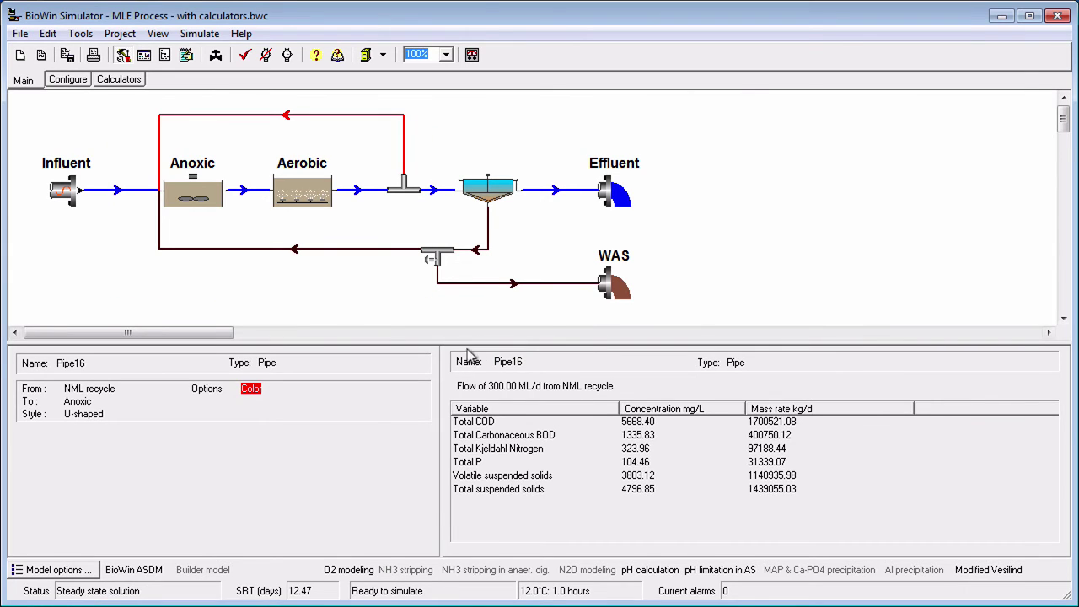
{"action": "left_click", "coordinate": [120, 80]}
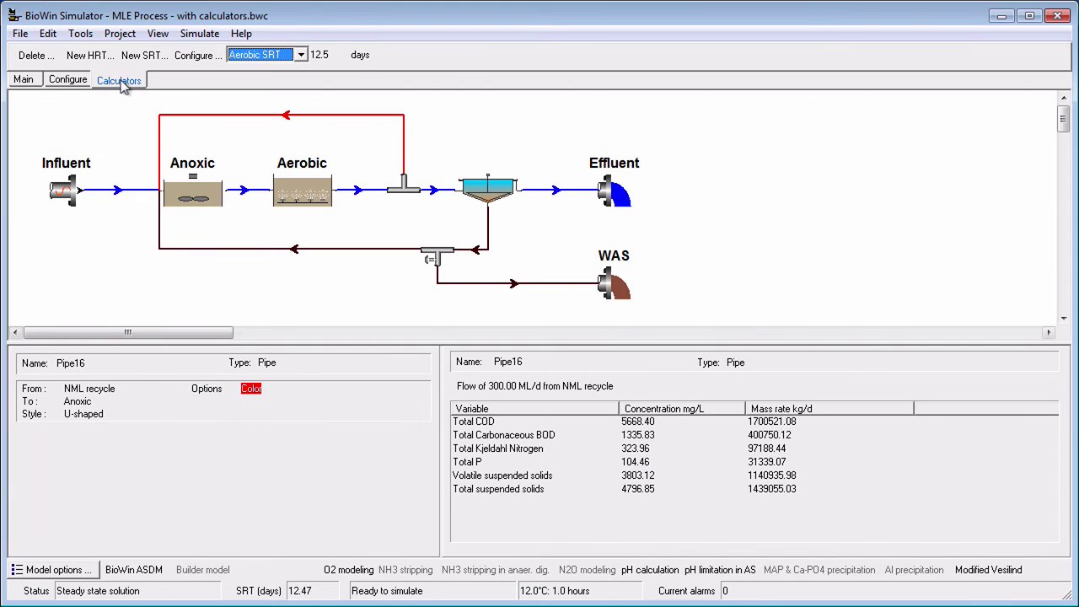
Step: Switch the displayed calculator to Total SRT (15.6 days), then back to Aerobic SRT (12.5 days)
{"action": "left_click", "coordinate": [288, 55]}
{"action": "left_click", "coordinate": [280, 68]}
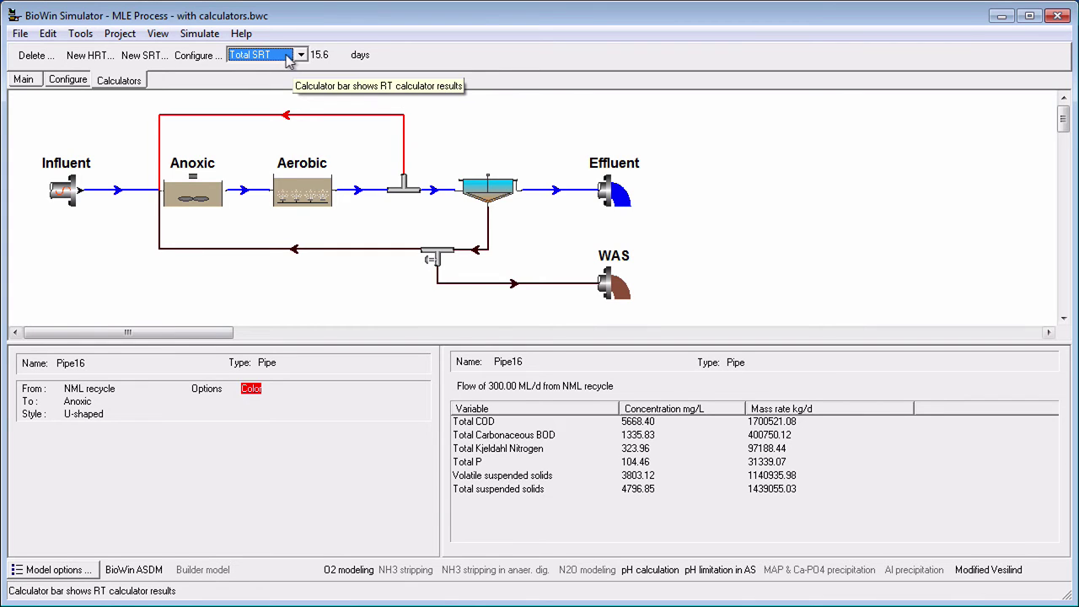
{"action": "left_click", "coordinate": [289, 57]}
{"action": "left_click", "coordinate": [277, 80]}
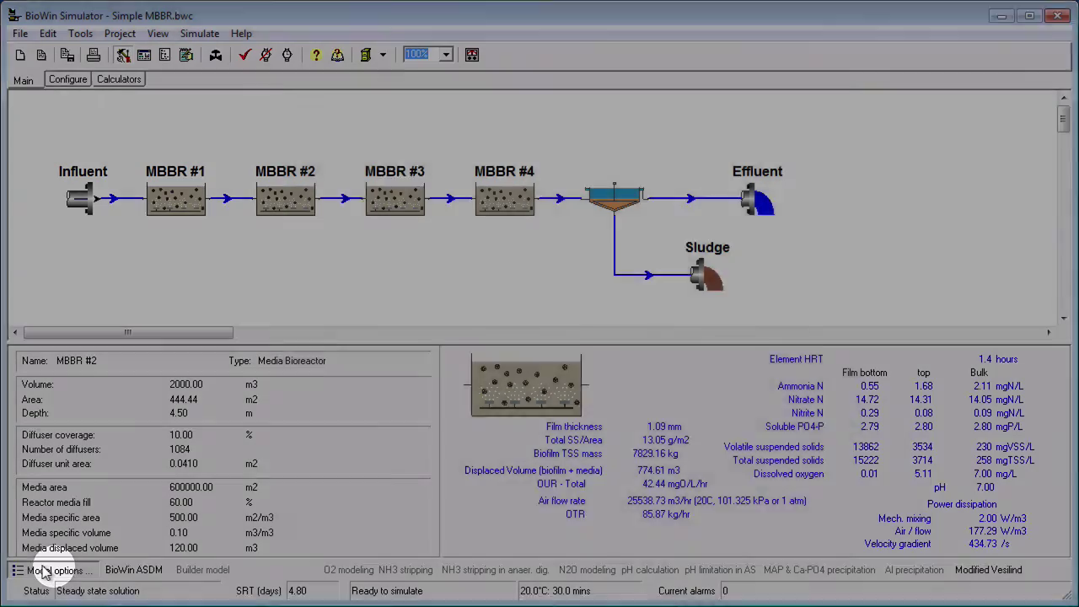
Step: In Model options, turn off 'Include attached biofilm solids in reactor mass and SRT calculations'
{"action": "left_click", "coordinate": [52, 571]}
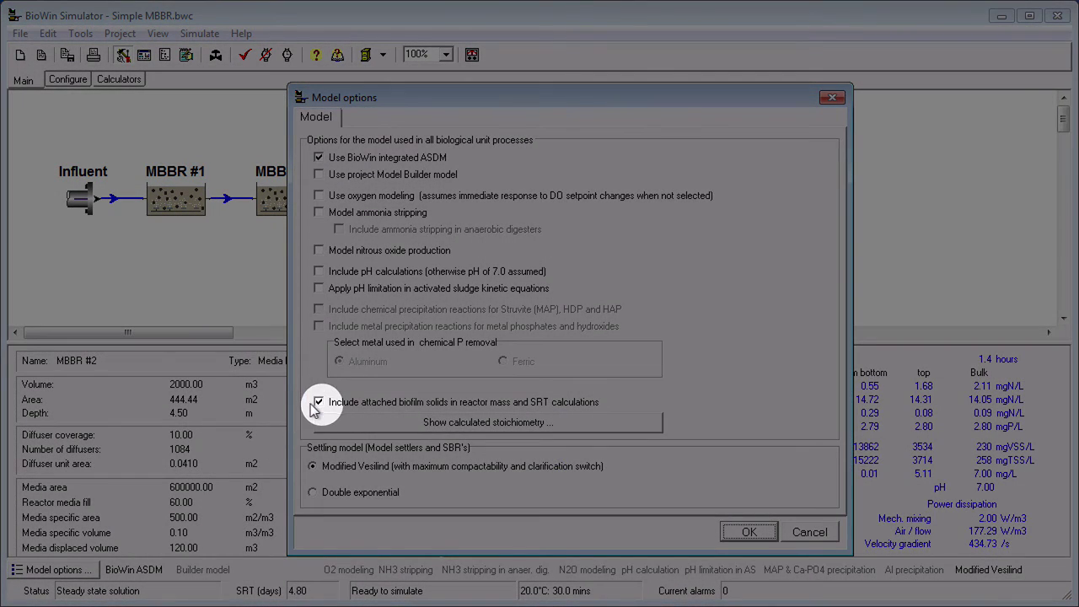
{"action": "left_click", "coordinate": [315, 404]}
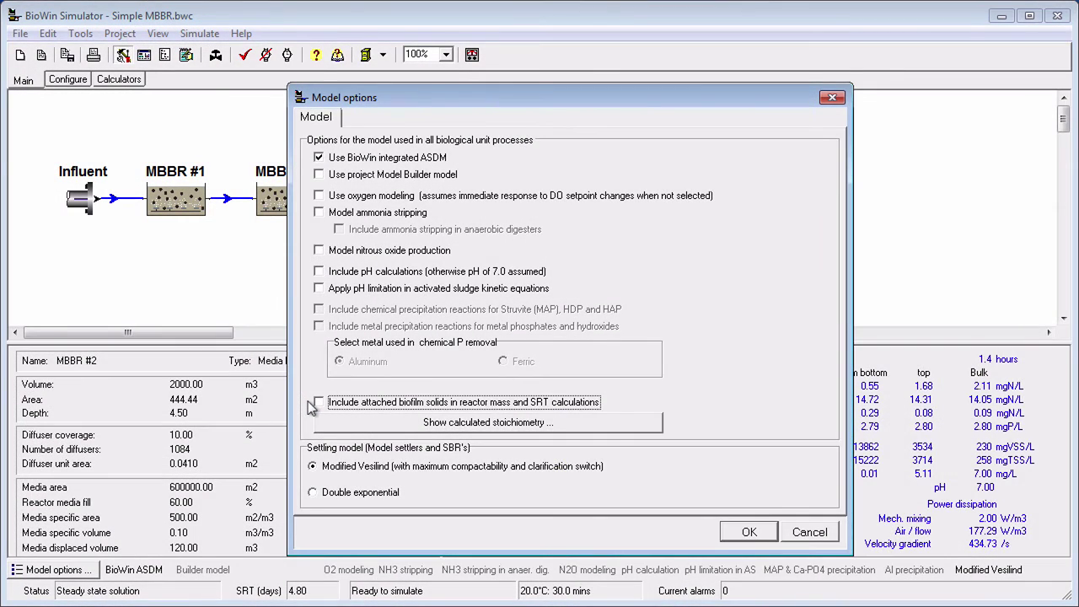
{"action": "left_click", "coordinate": [749, 532]}
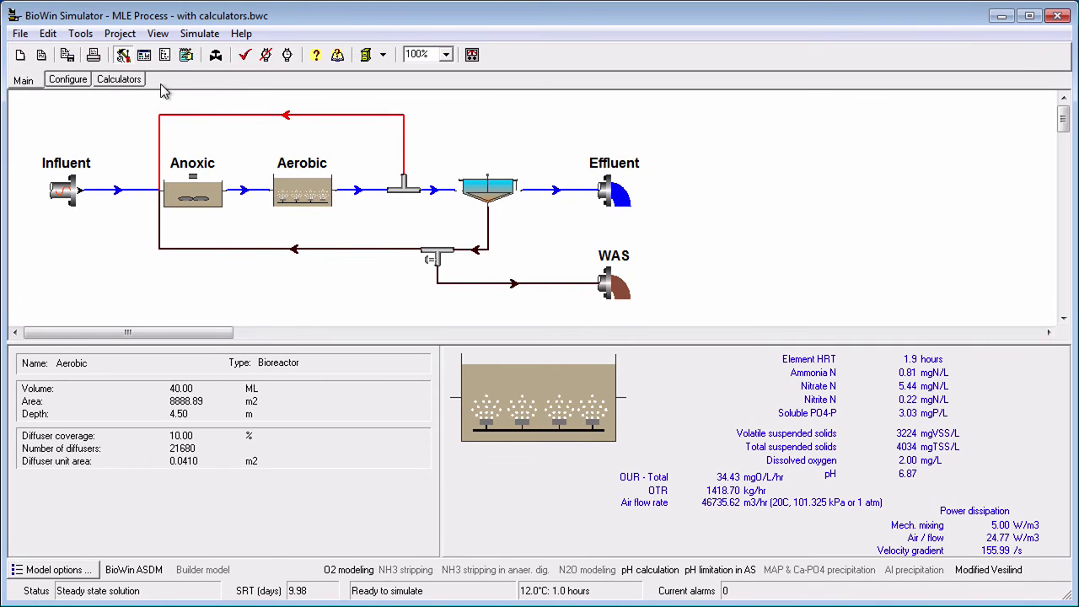
Step: Add the Model clarifier to the Total SRT calculator's total-mass elements
{"action": "left_click", "coordinate": [119, 79]}
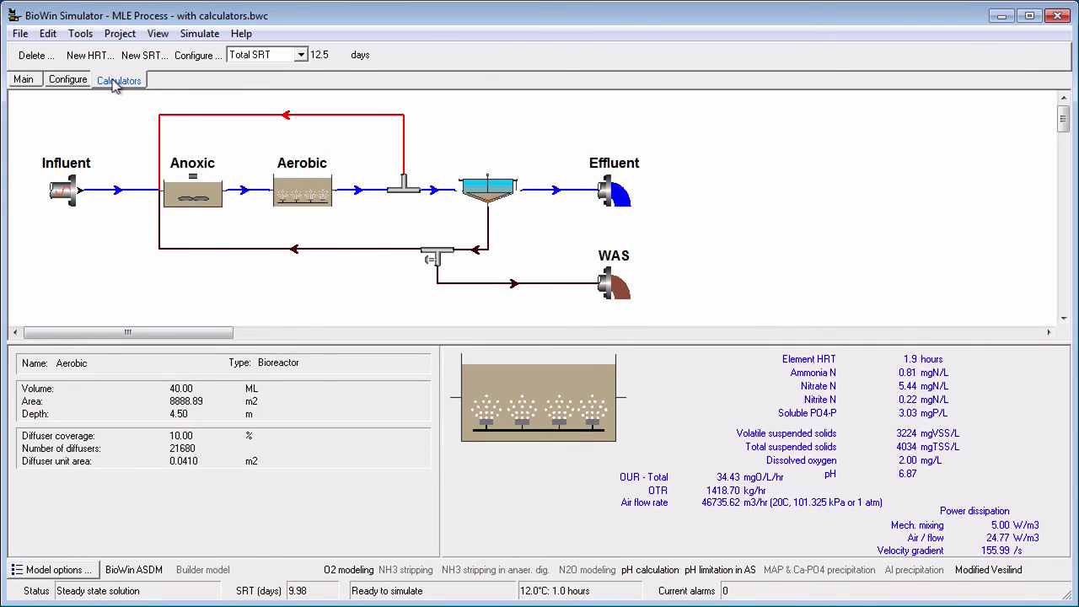
{"action": "left_click", "coordinate": [193, 56]}
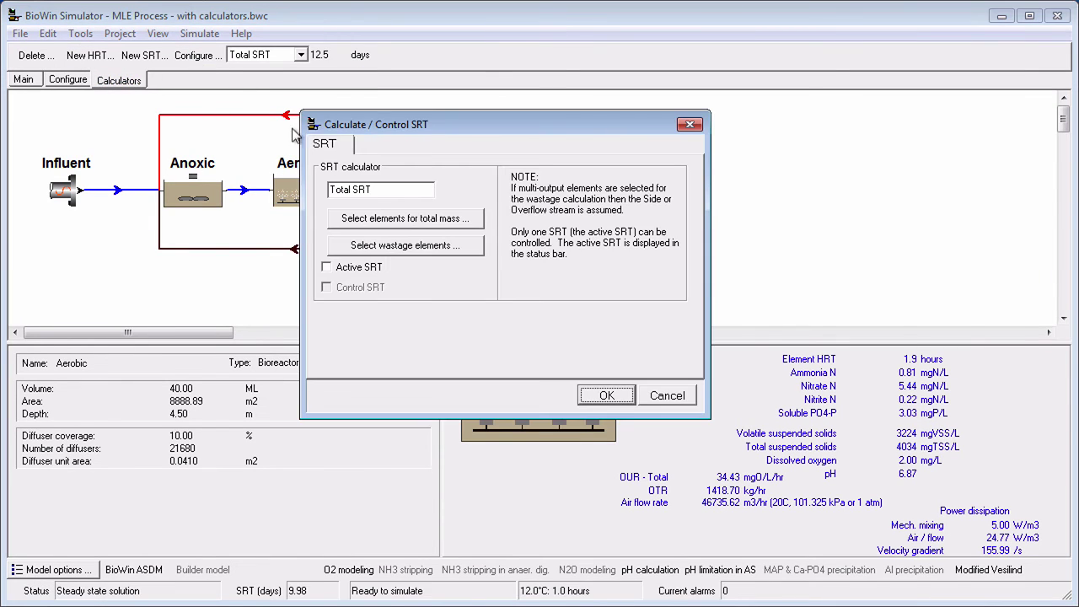
{"action": "left_click", "coordinate": [385, 220]}
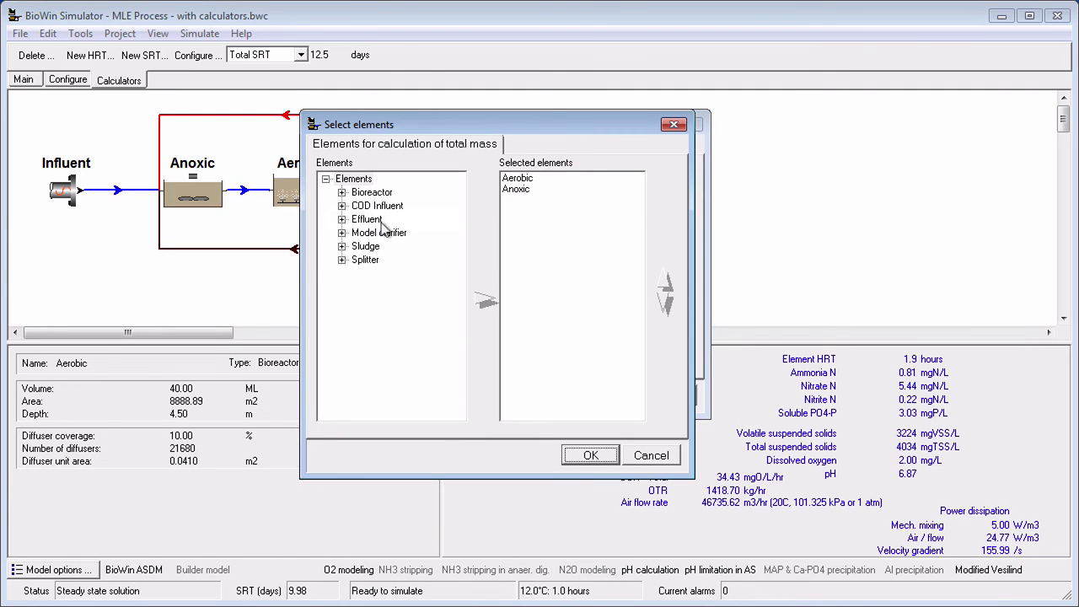
{"action": "left_click", "coordinate": [362, 234]}
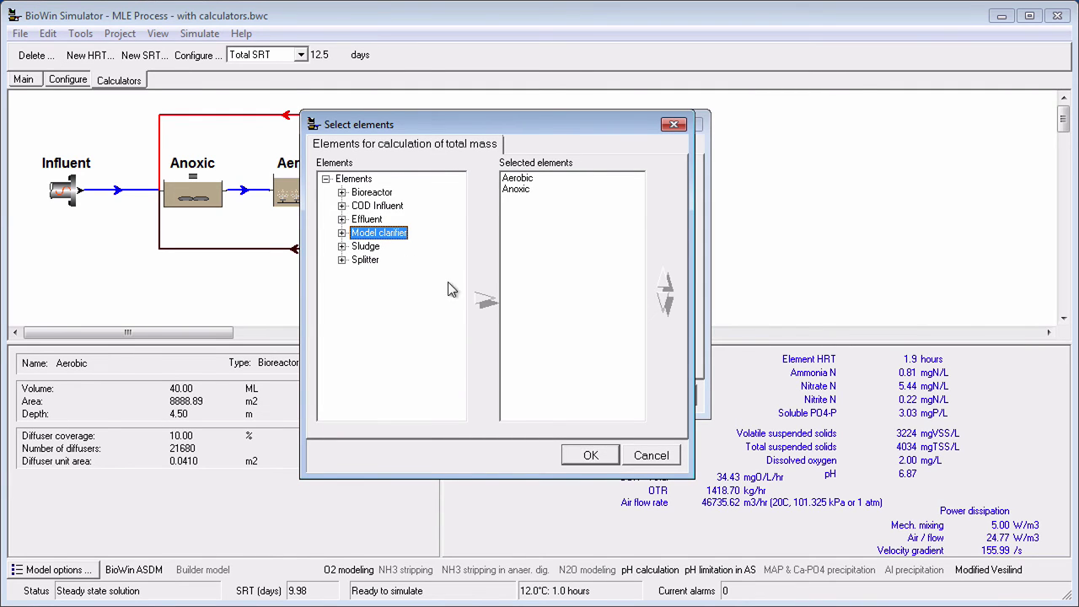
{"action": "left_click", "coordinate": [472, 301]}
{"action": "left_click", "coordinate": [590, 455]}
{"action": "left_click", "coordinate": [608, 395]}
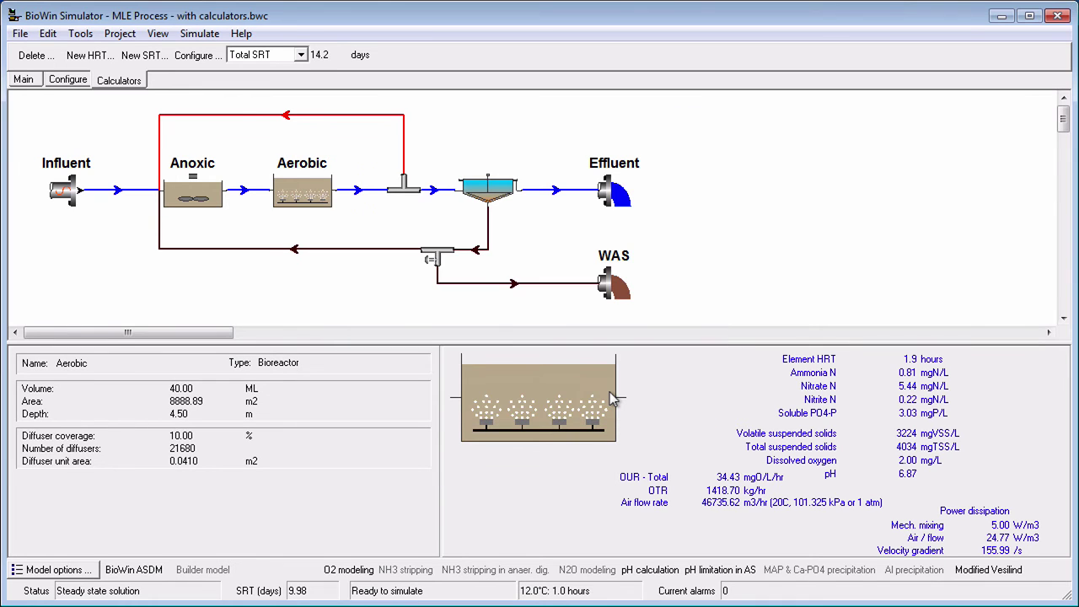
Step: Select the Anoxic HRT calculator and delete it
{"action": "left_click", "coordinate": [295, 56]}
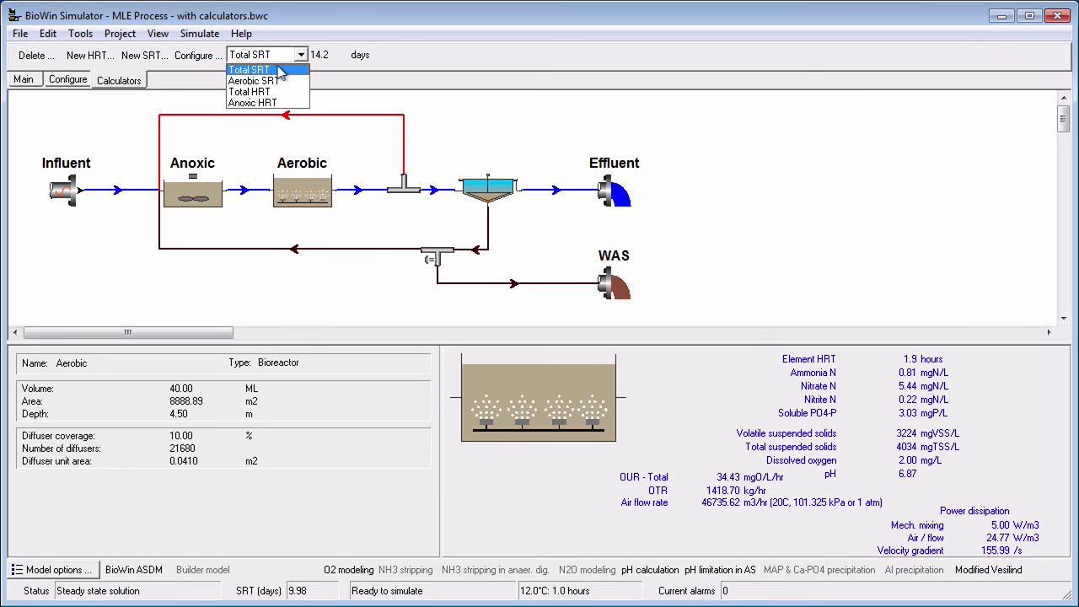
{"action": "left_click", "coordinate": [266, 103]}
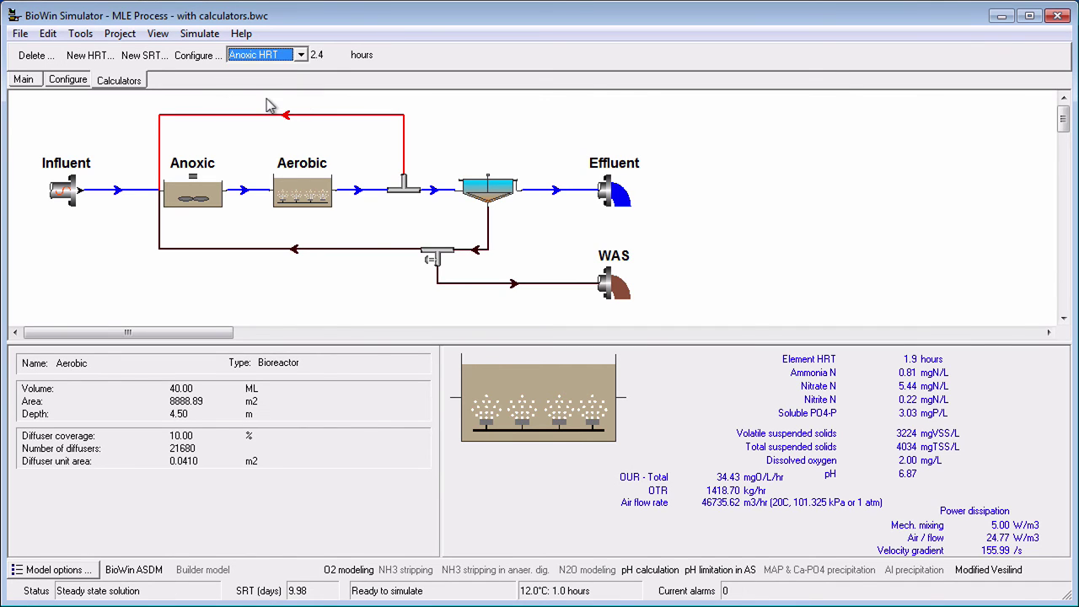
{"action": "left_click", "coordinate": [20, 55]}
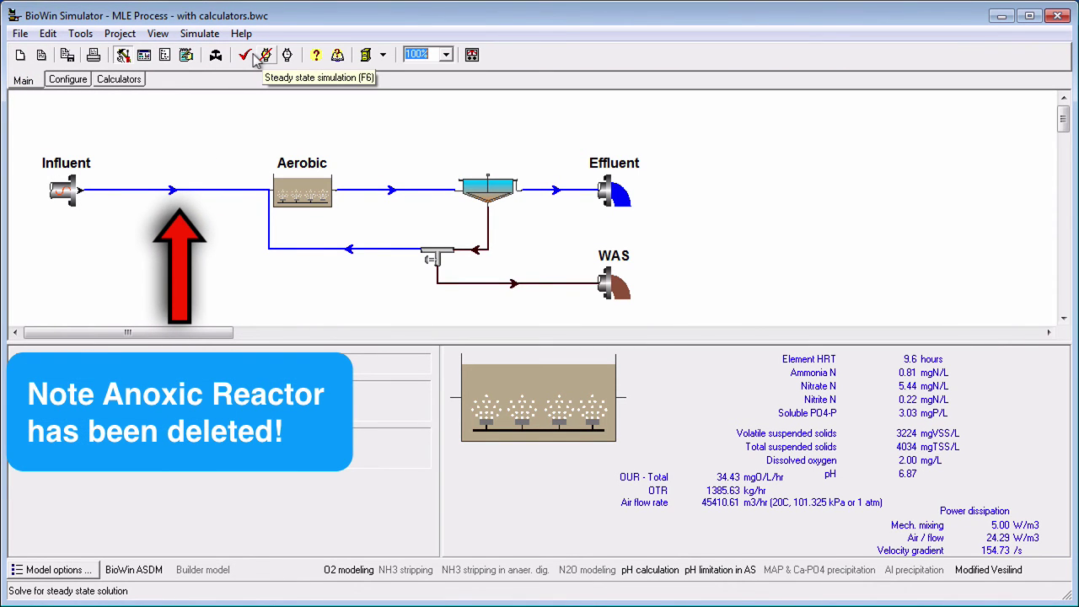
Step: Solve the reduced flowsheet for steady state (F6)
{"action": "left_click", "coordinate": [254, 50]}
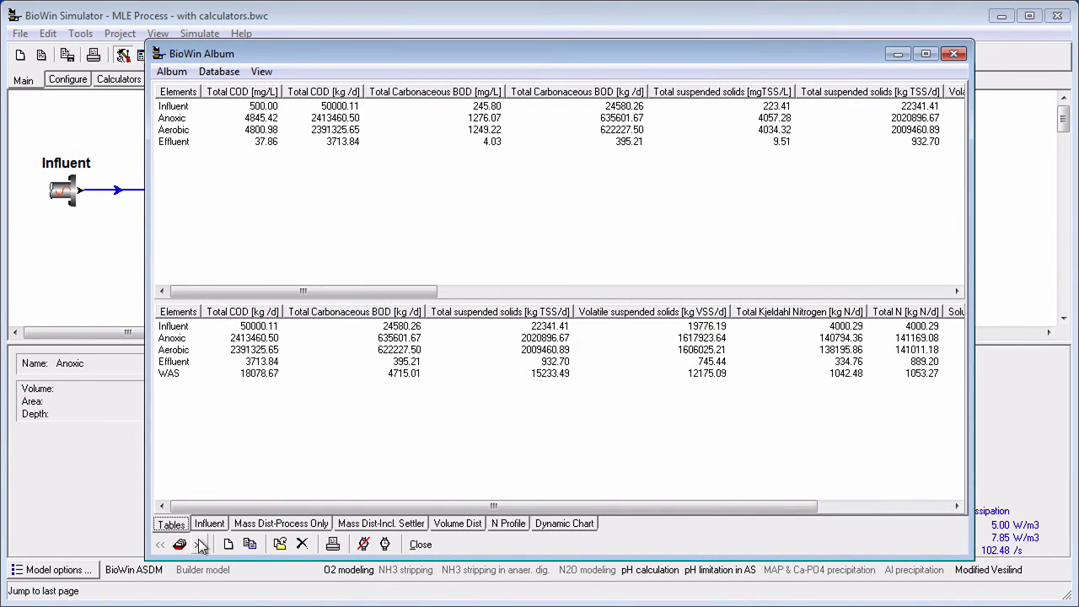
Step: Create blank album Page 8 and insert a chart on it
{"action": "left_click", "coordinate": [228, 544]}
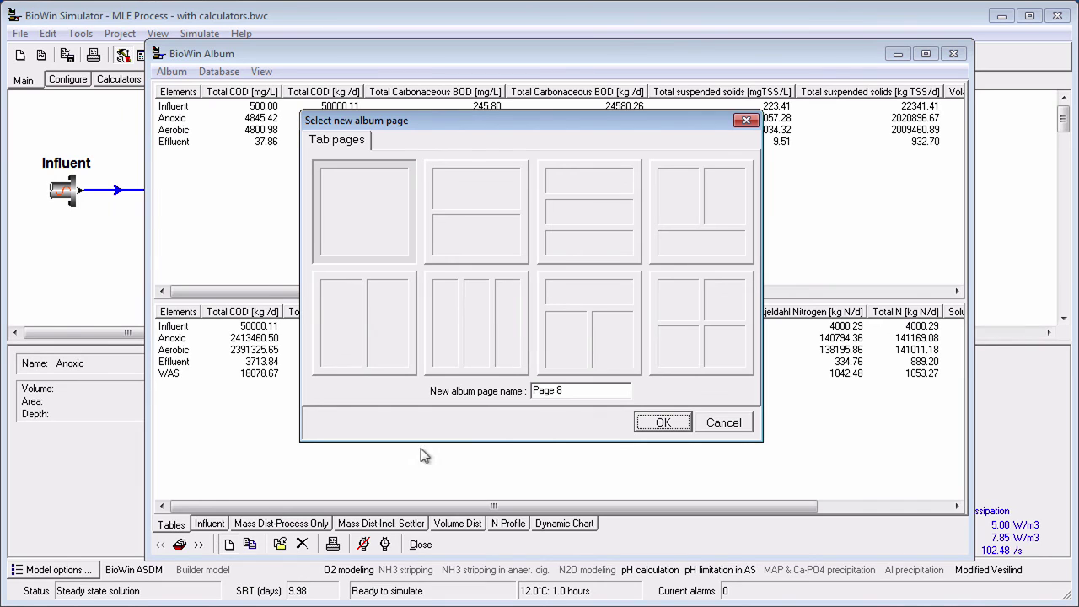
{"action": "left_click", "coordinate": [662, 422]}
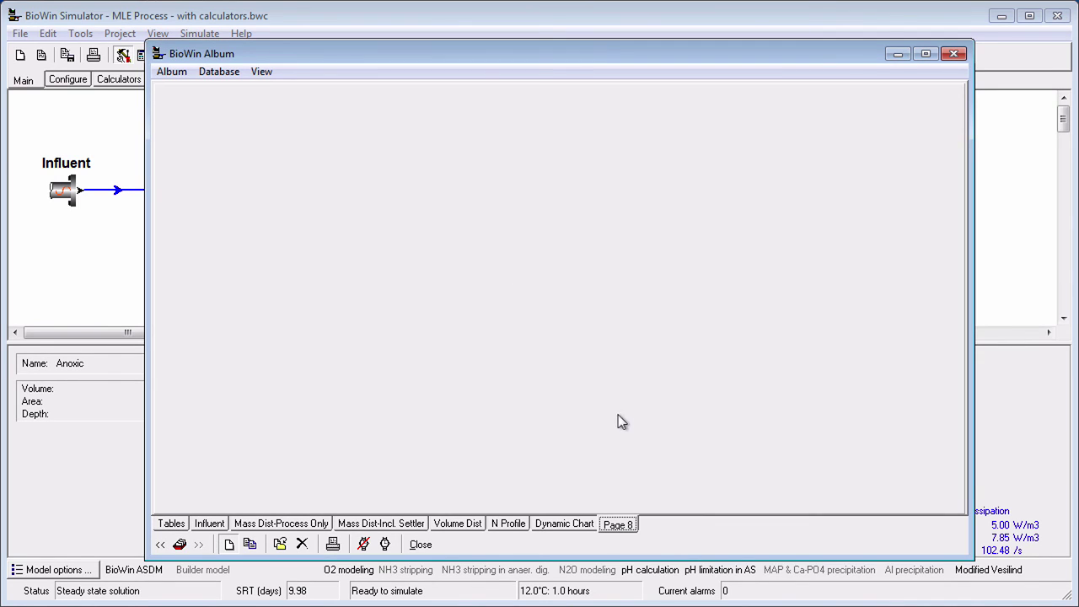
{"action": "right_click", "coordinate": [523, 312]}
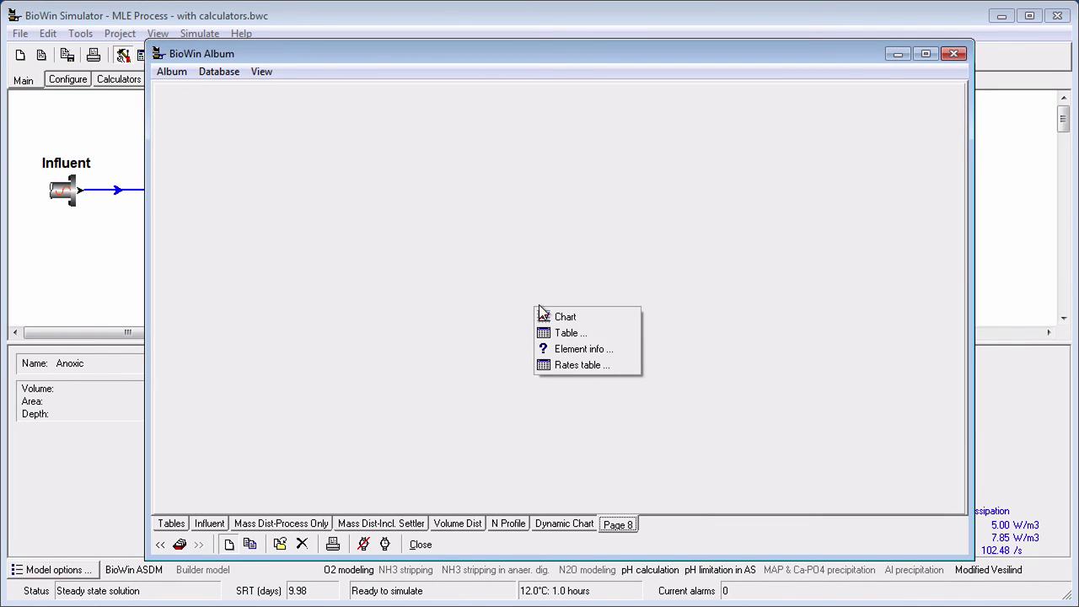
{"action": "left_click", "coordinate": [558, 316]}
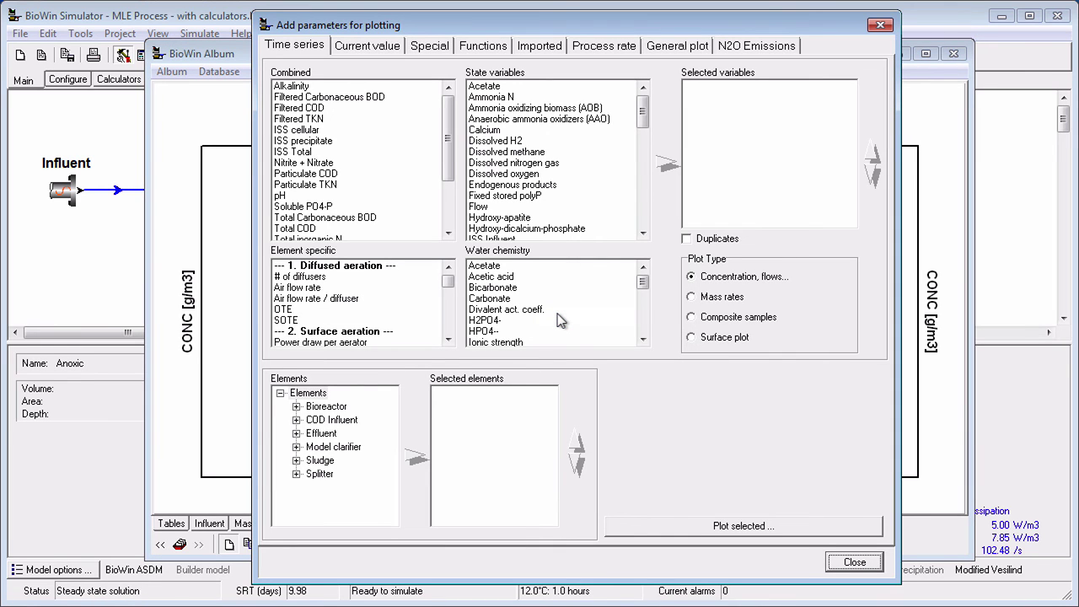
Step: Plot the Aerobic SRT calculator as a 3D line series on the chart
{"action": "left_click", "coordinate": [415, 45]}
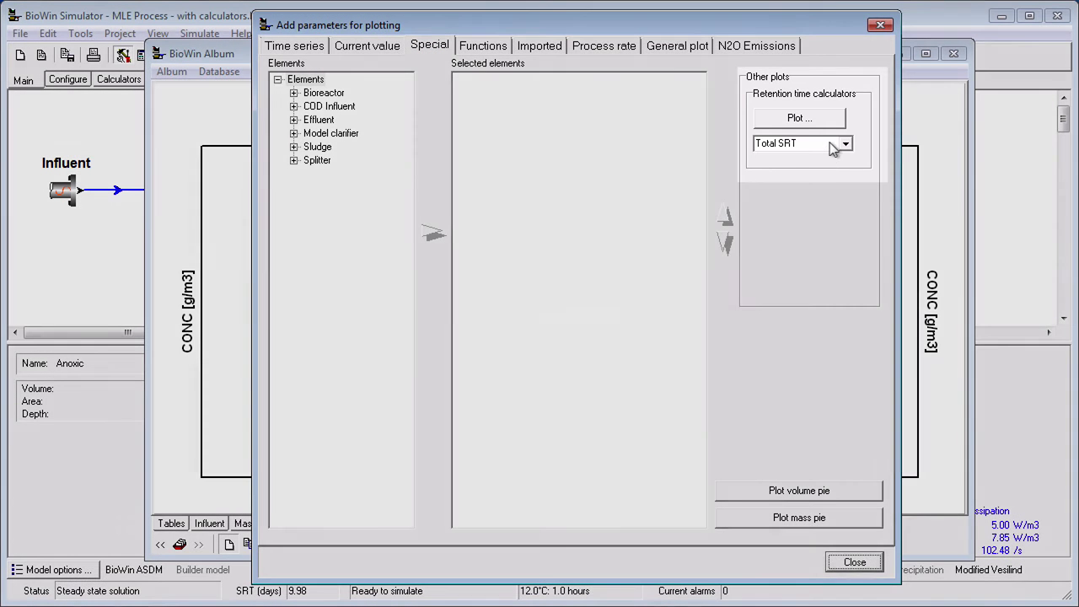
{"action": "left_click", "coordinate": [845, 143]}
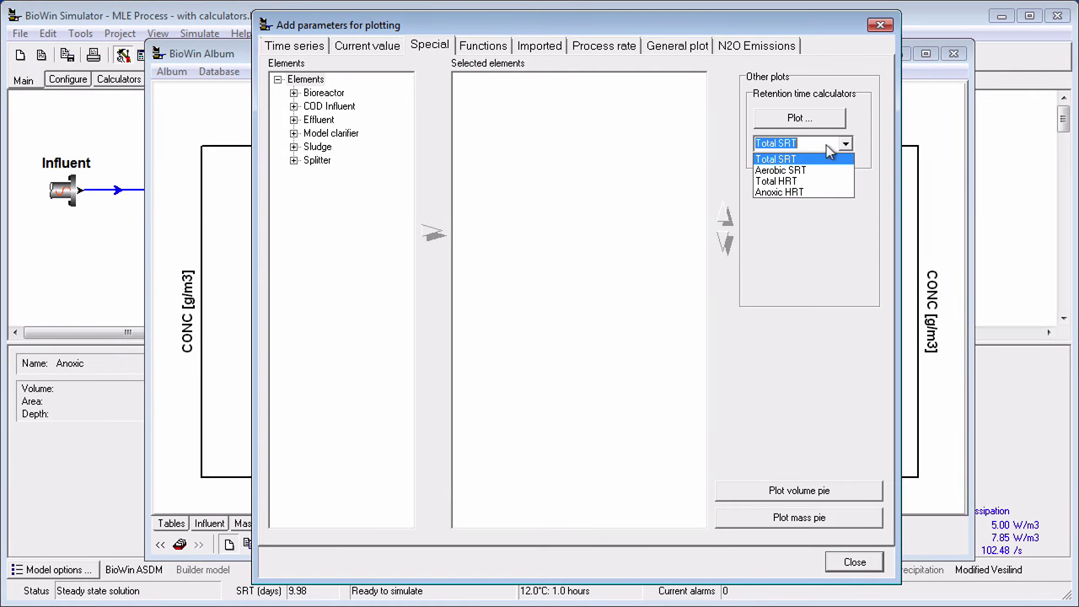
{"action": "left_click", "coordinate": [814, 170]}
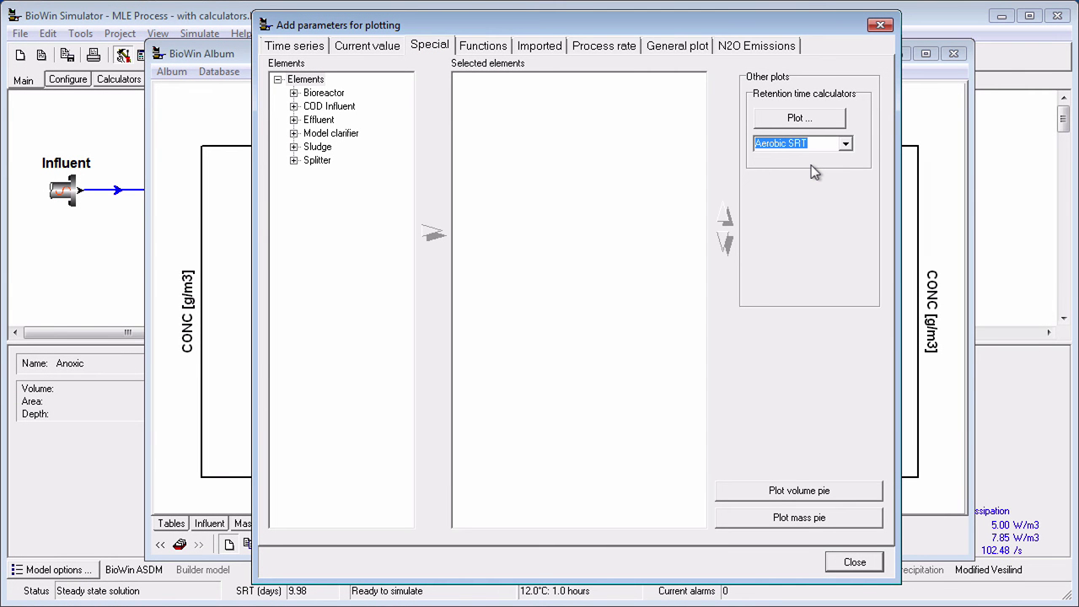
{"action": "left_click", "coordinate": [799, 117]}
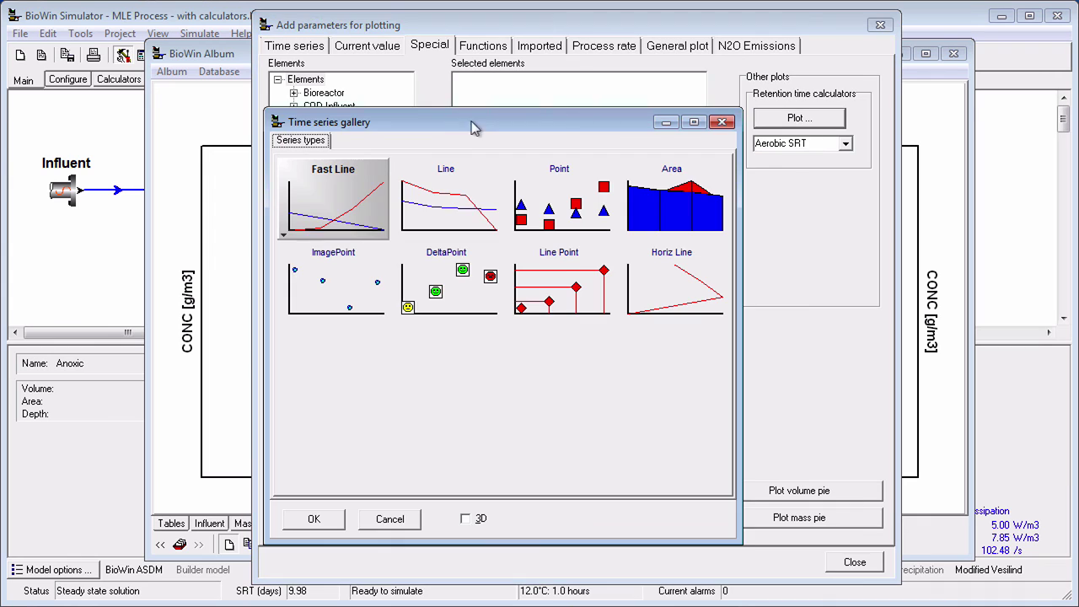
{"action": "left_click", "coordinate": [456, 192]}
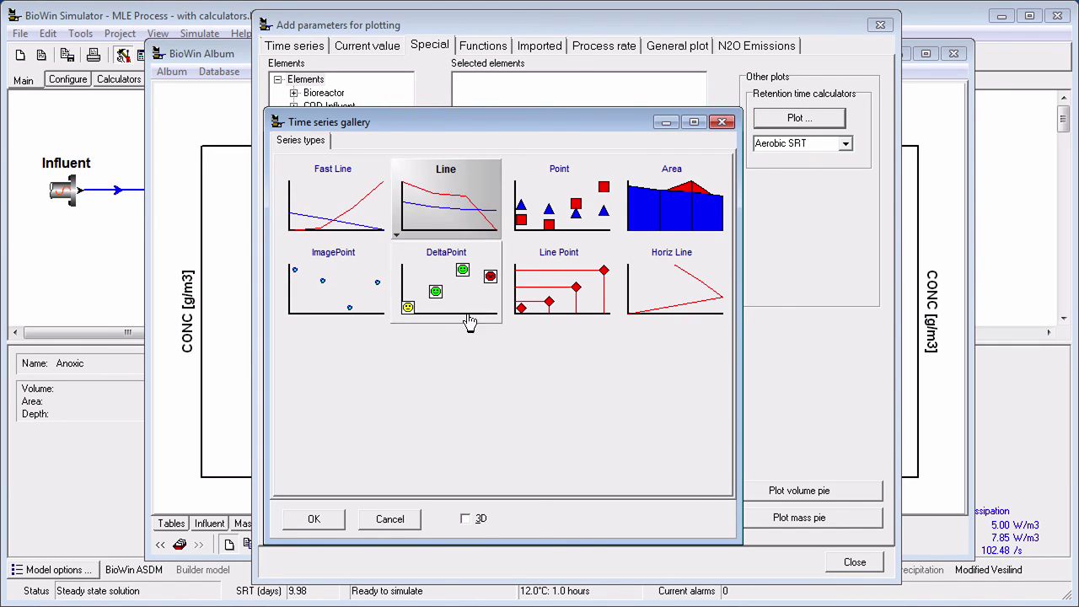
{"action": "left_click", "coordinate": [460, 519]}
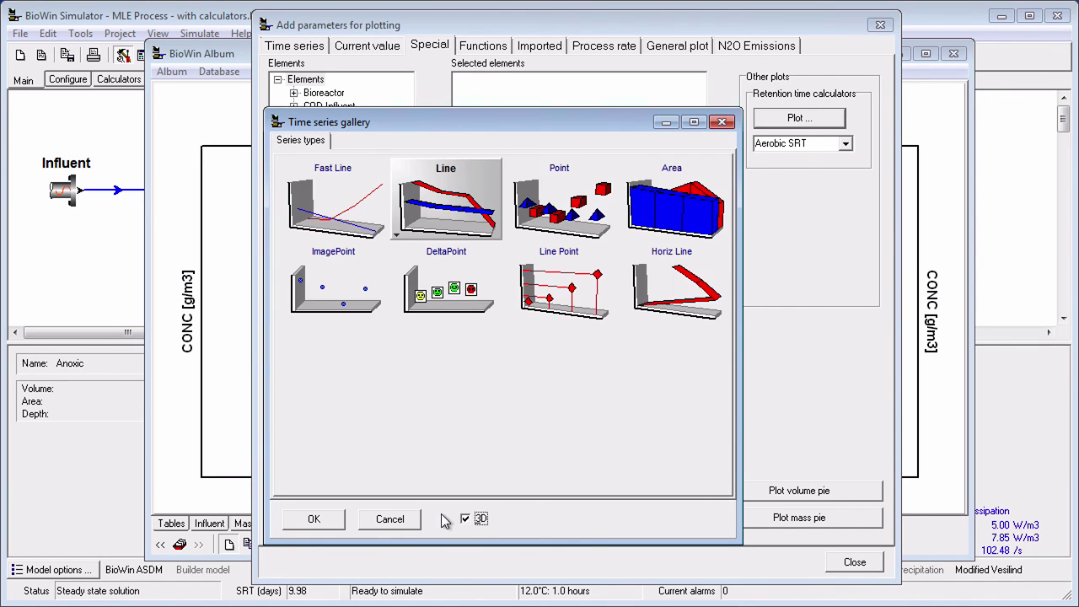
{"action": "left_click", "coordinate": [319, 520]}
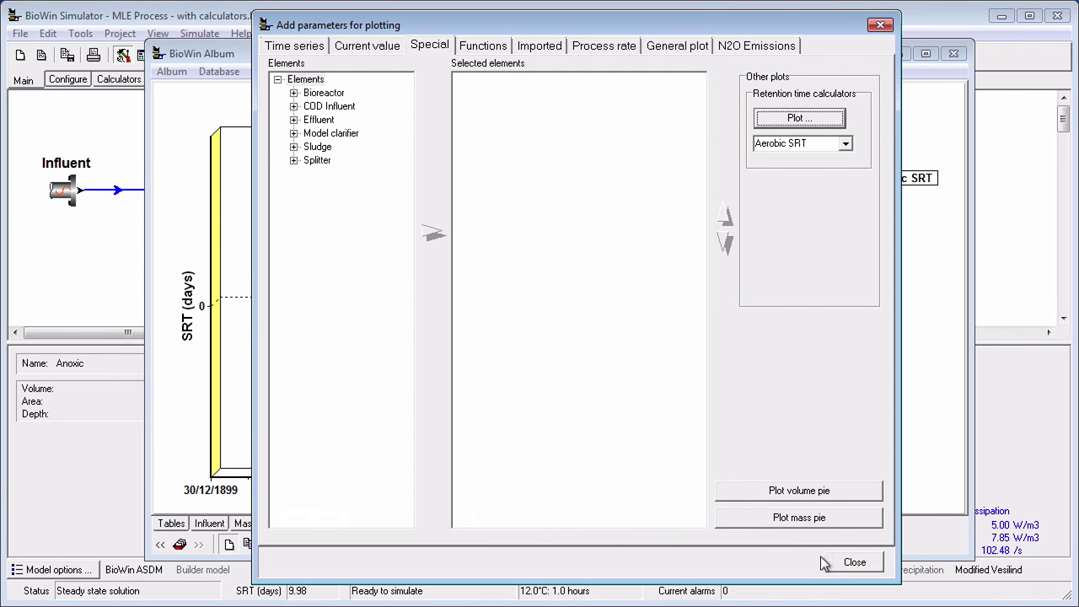
{"action": "left_click", "coordinate": [854, 562]}
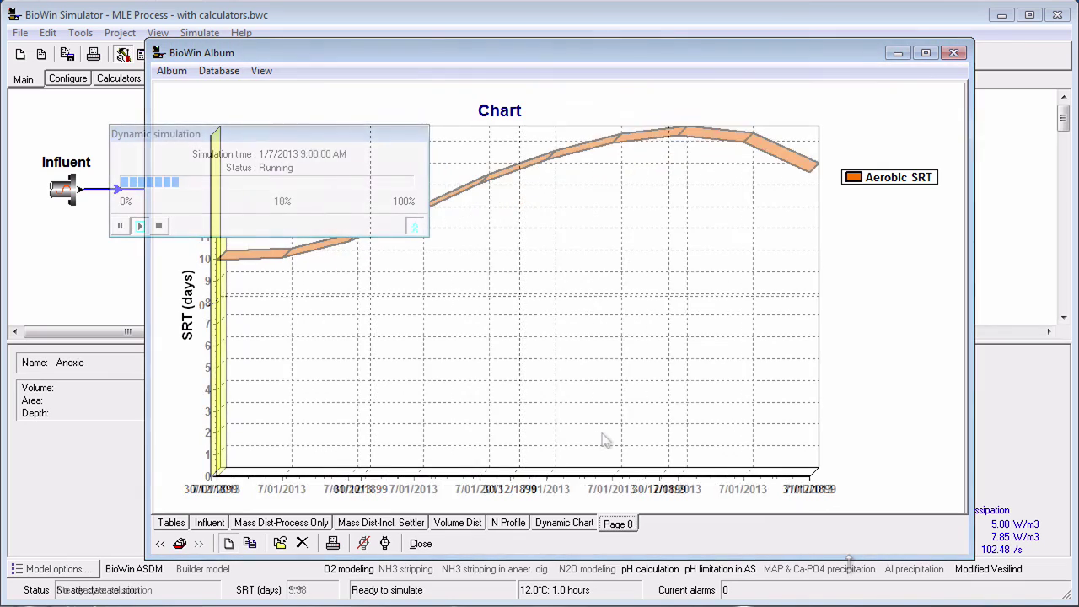